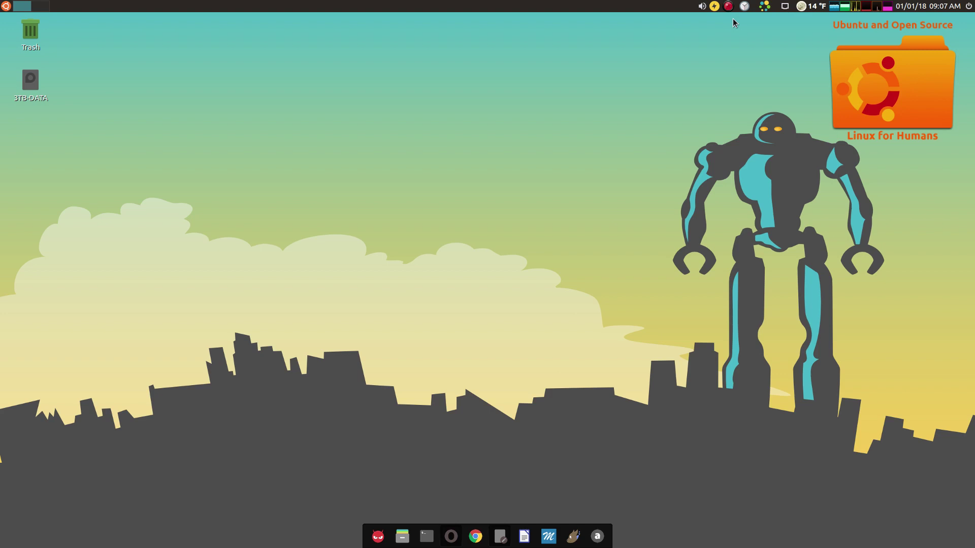
- Switch to the Opera window with the window-switching pie, and minimize it back to the desktop
key("alt+Tab")
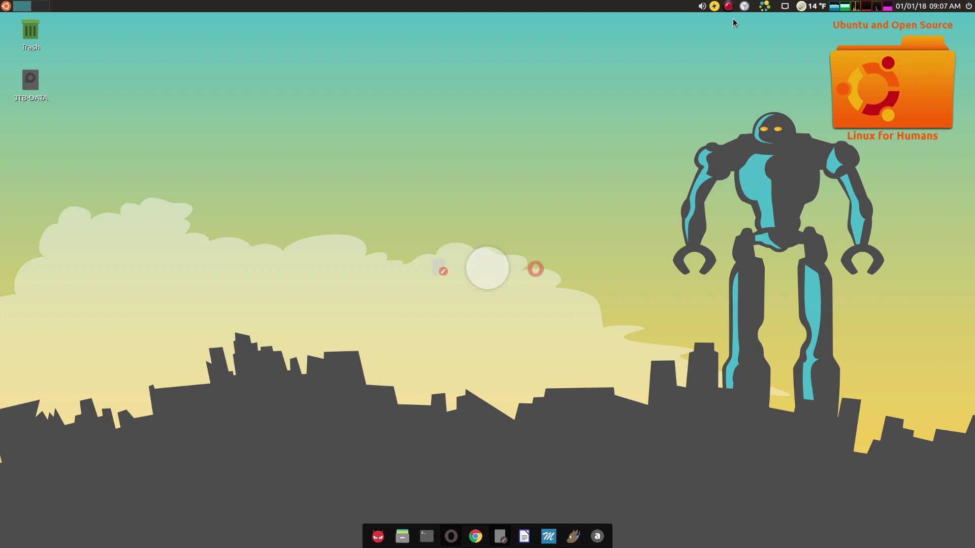
left_click(541, 270)
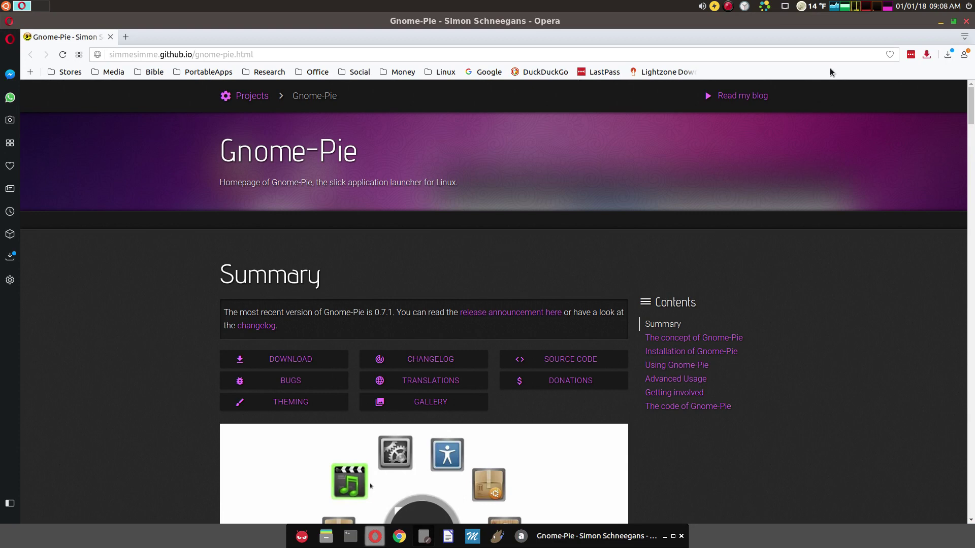
left_click(941, 21)
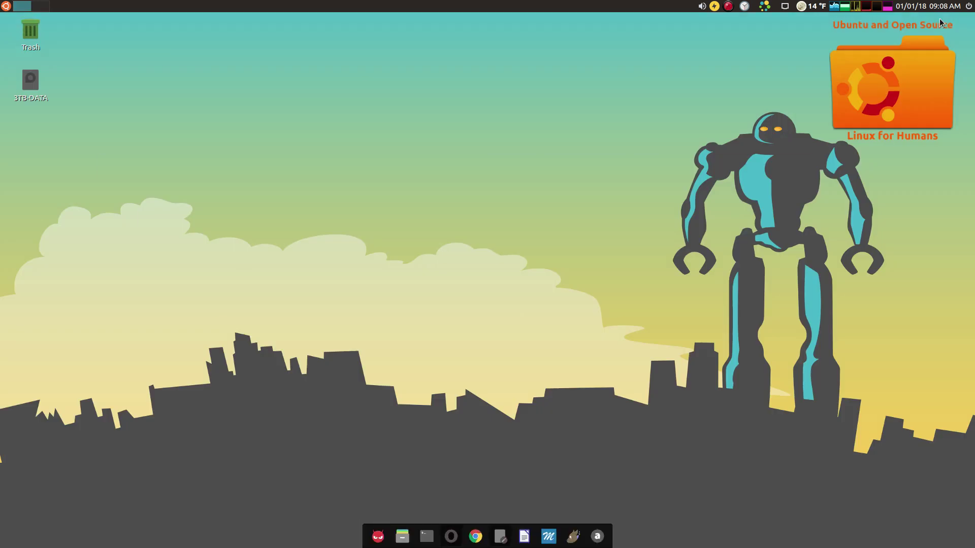
left_click(6, 6)
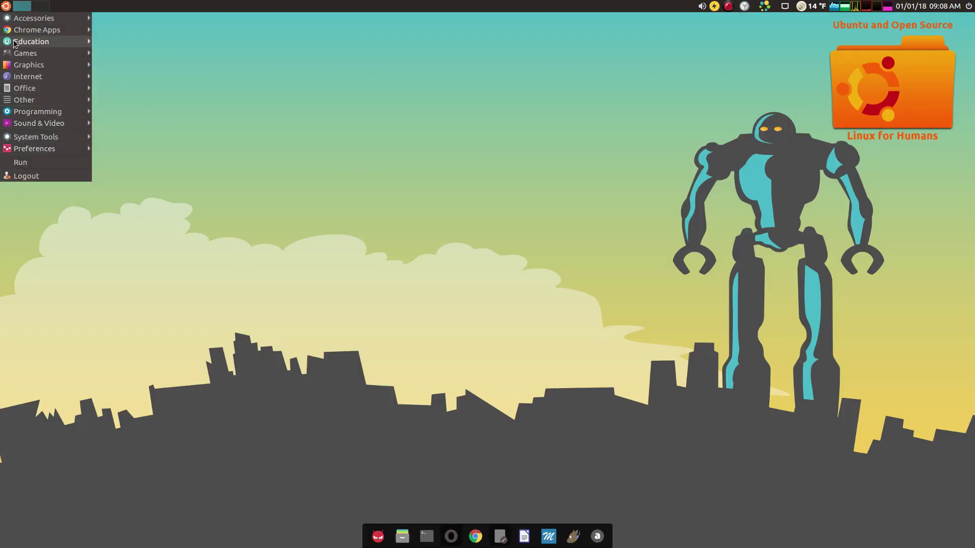
left_click(339, 92)
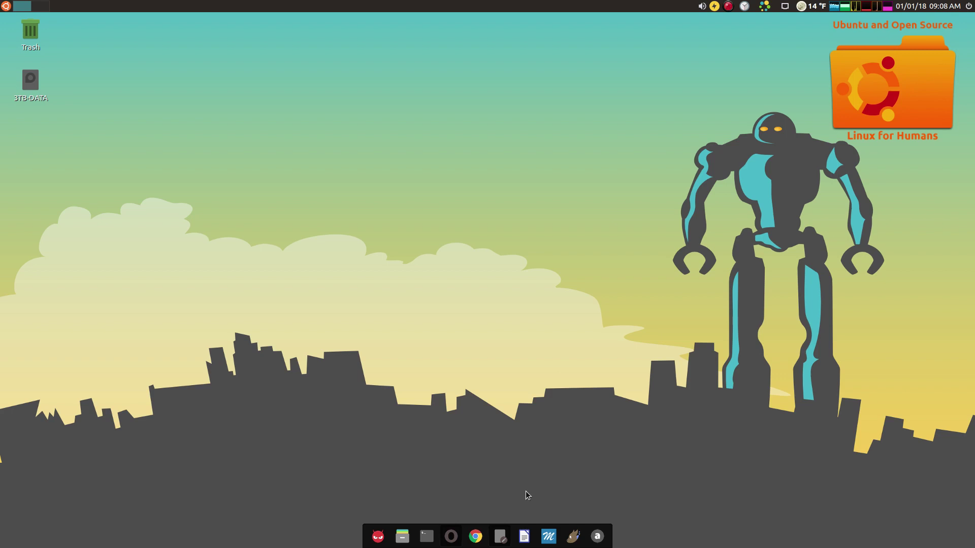
- Bring the minimized Opera window with the Gnome-Pie homepage to the front through the window overview
key("super+w")
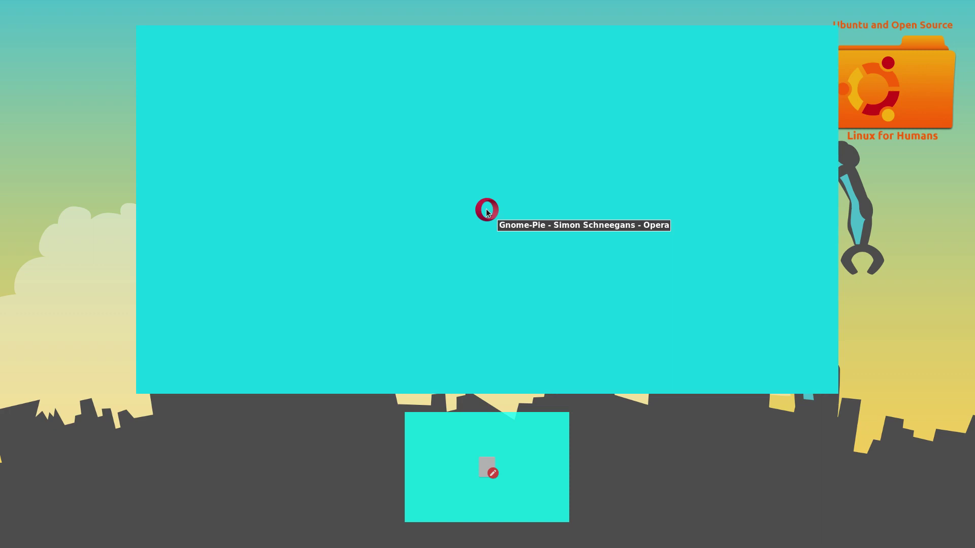
left_click(486, 209)
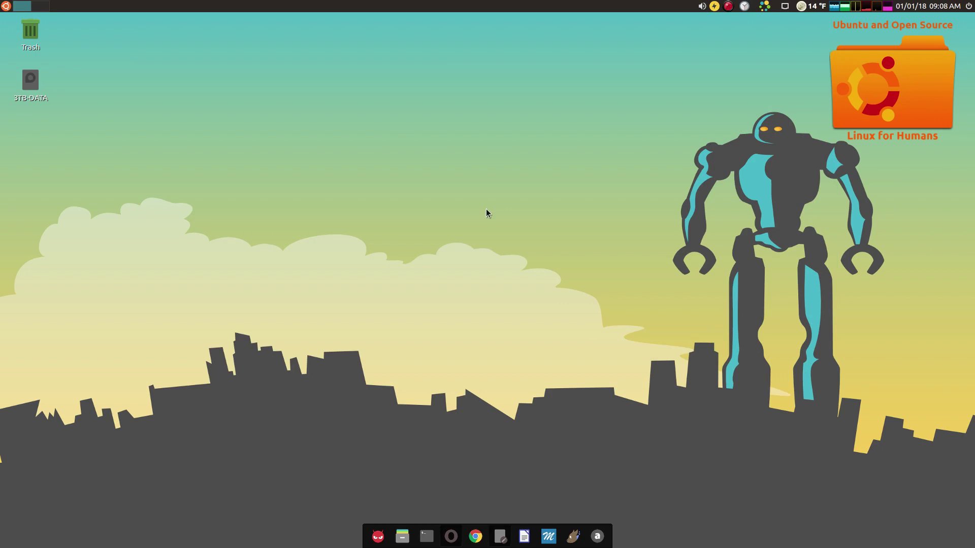
key("super+w")
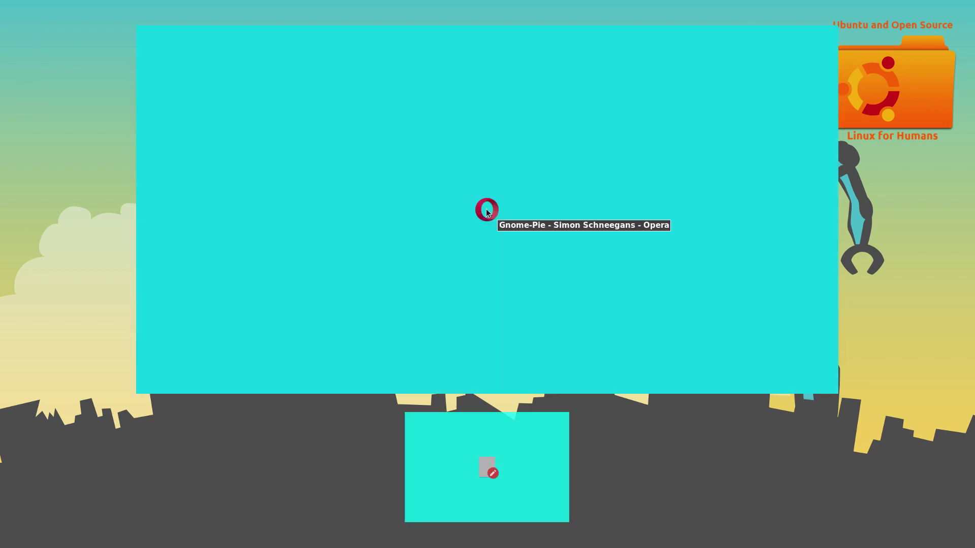
left_click(486, 209)
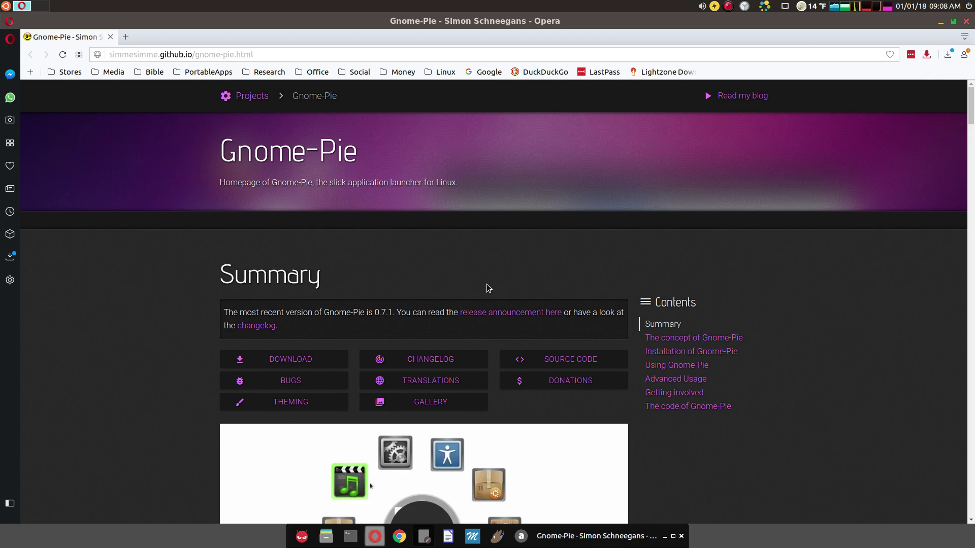
- Read through the Gnome-Pie homepage down to the PPA installation commands
scroll(200, 329, "down", 8)
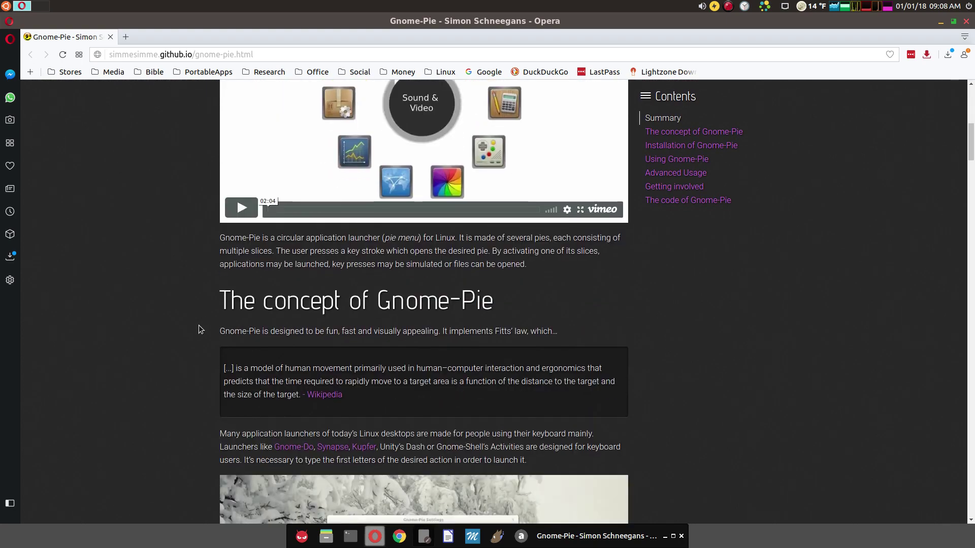
scroll(199, 329, "down", 5)
scroll(199, 329, "down", 6)
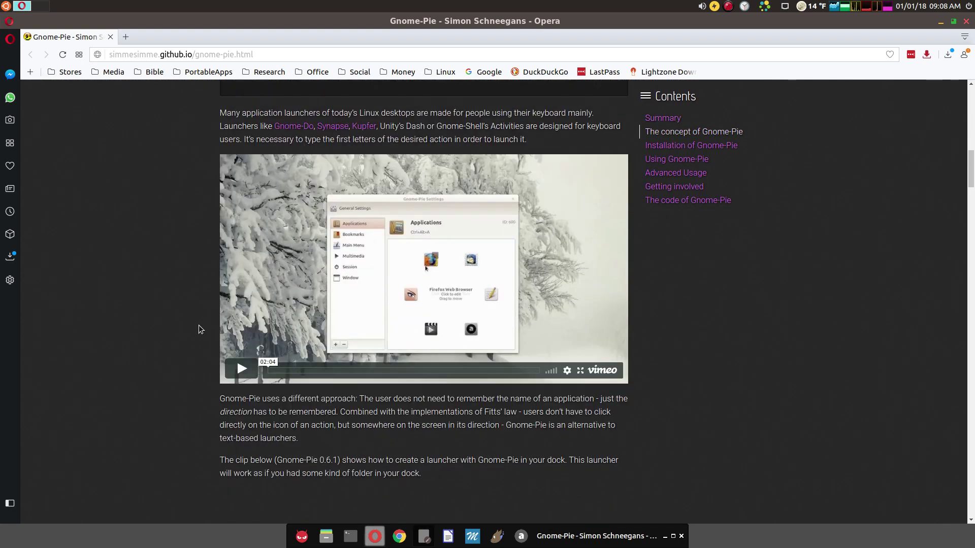
scroll(199, 329, "down", 7)
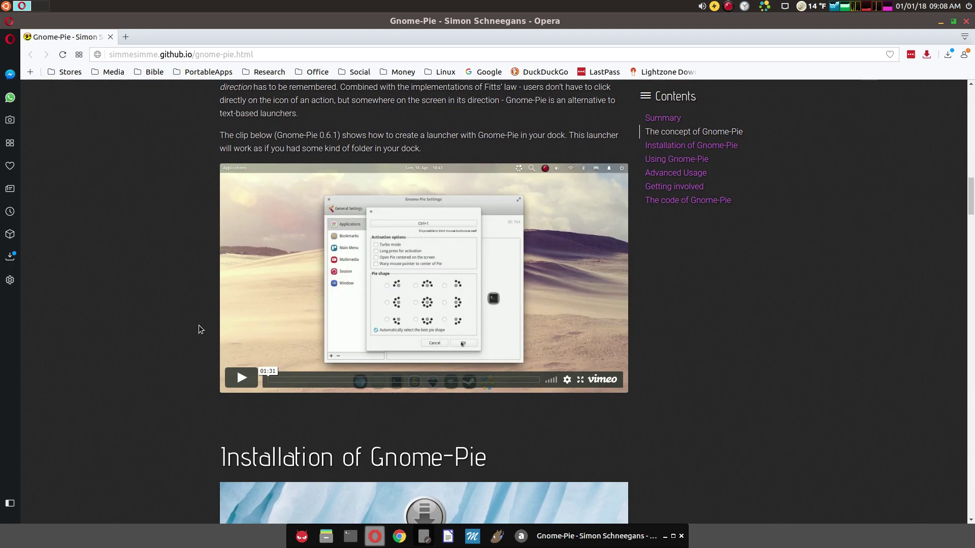
scroll(199, 329, "down", 3)
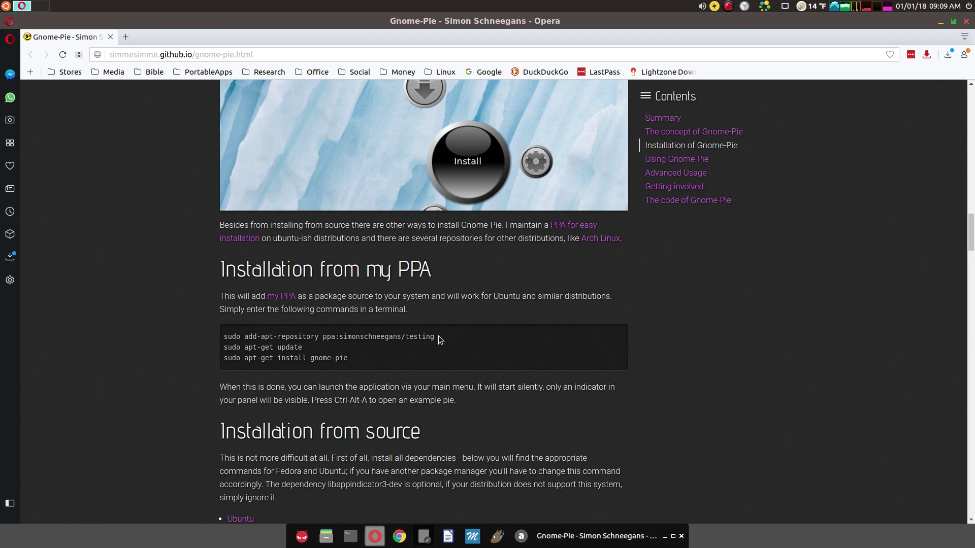
- Launch LXTerminal from the System Tools group of the application pie and place its window beside the installation commands
key("ctrl+alt+a")
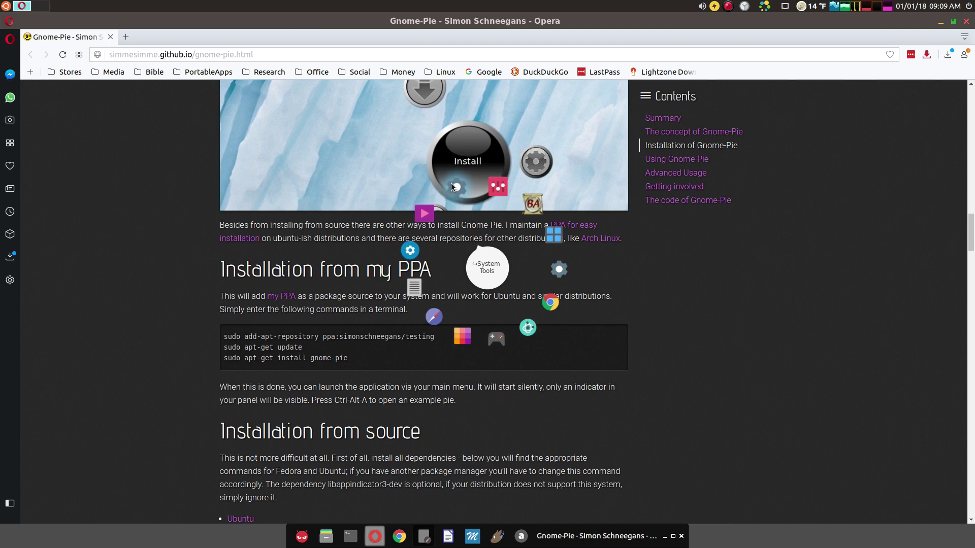
left_click(453, 187)
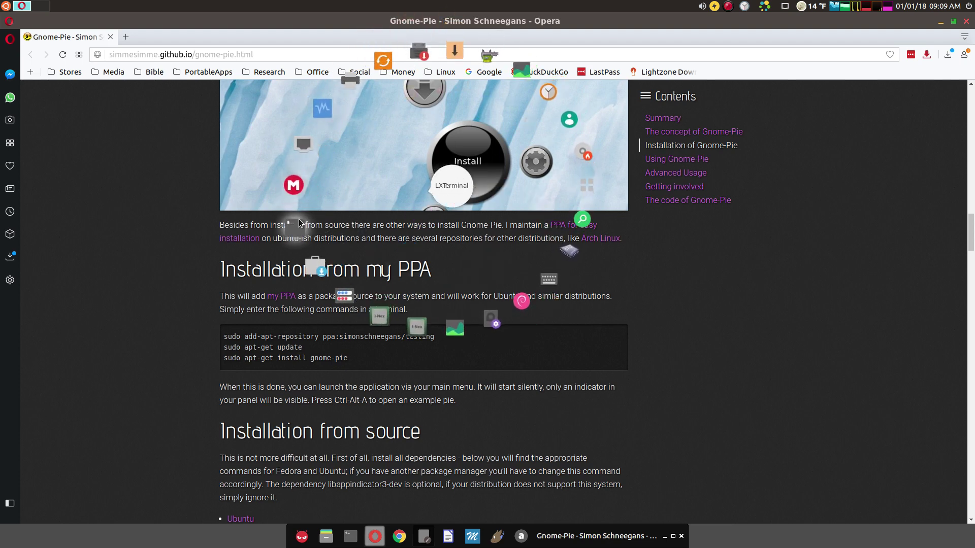
left_click(300, 224)
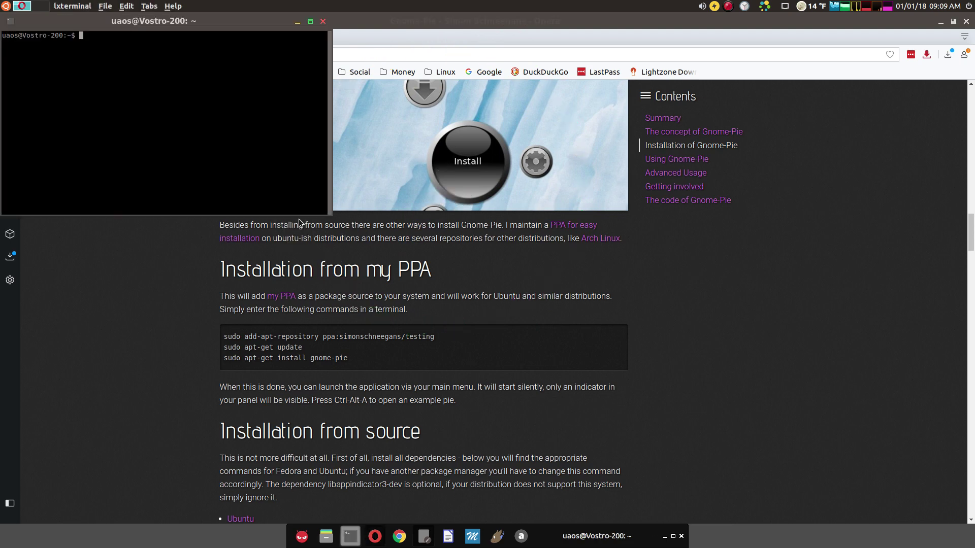
left_click_drag(159, 20, 703, 211)
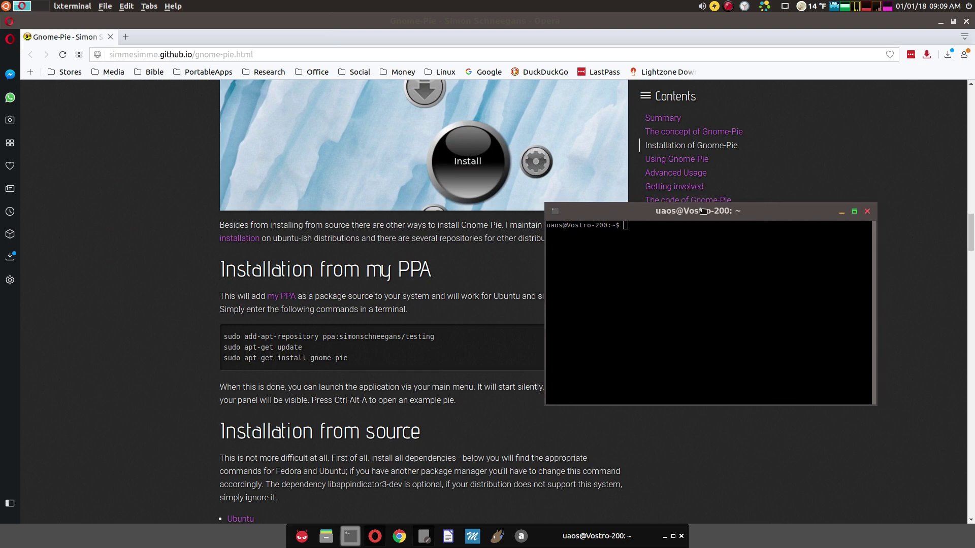
- Set the terminal window's layer so that it stays above the browser
left_click(559, 212)
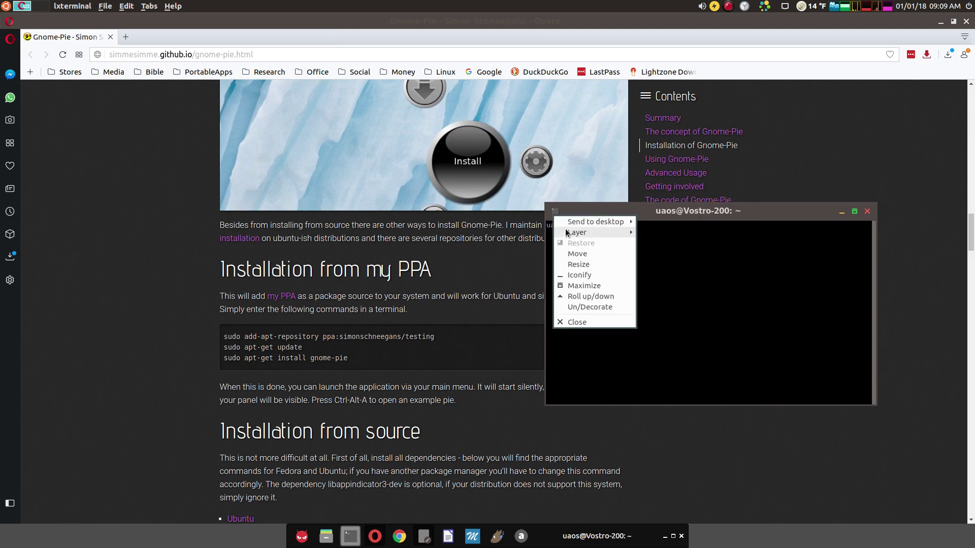
mouse_move(567, 233)
left_click(655, 234)
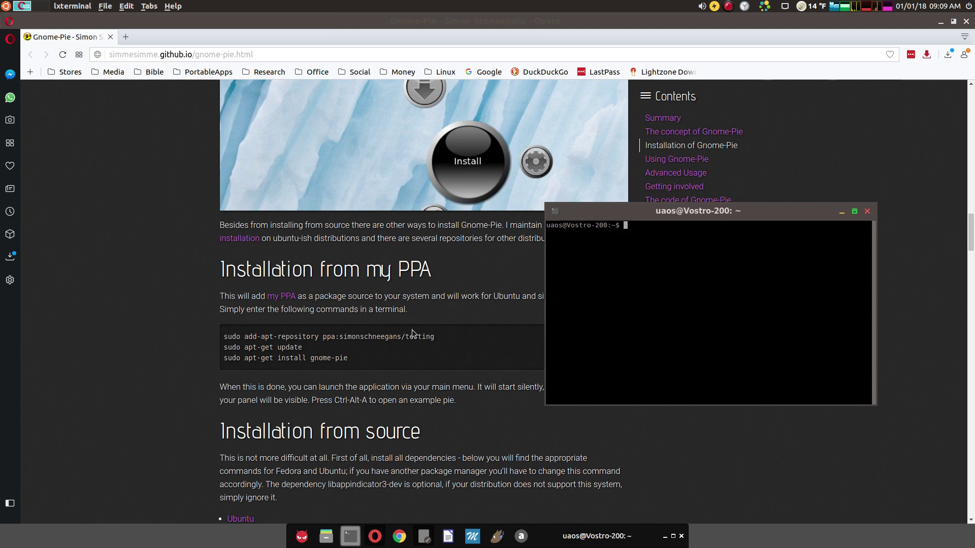
- Copy the add-apt-repository command for the Gnome-Pie testing PPA from the page and paste it at the terminal prompt
left_click_drag(441, 337, 226, 338)
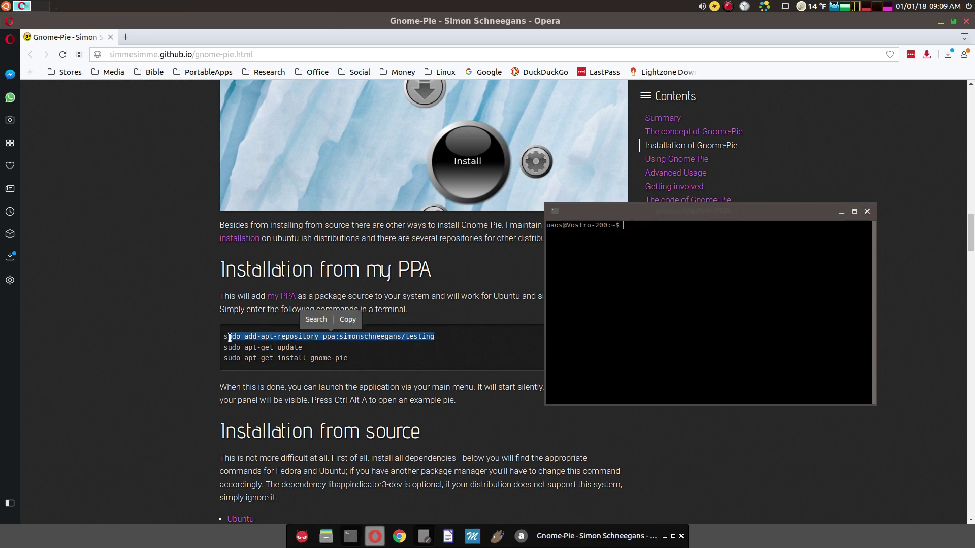
left_click_drag(224, 338, 445, 333)
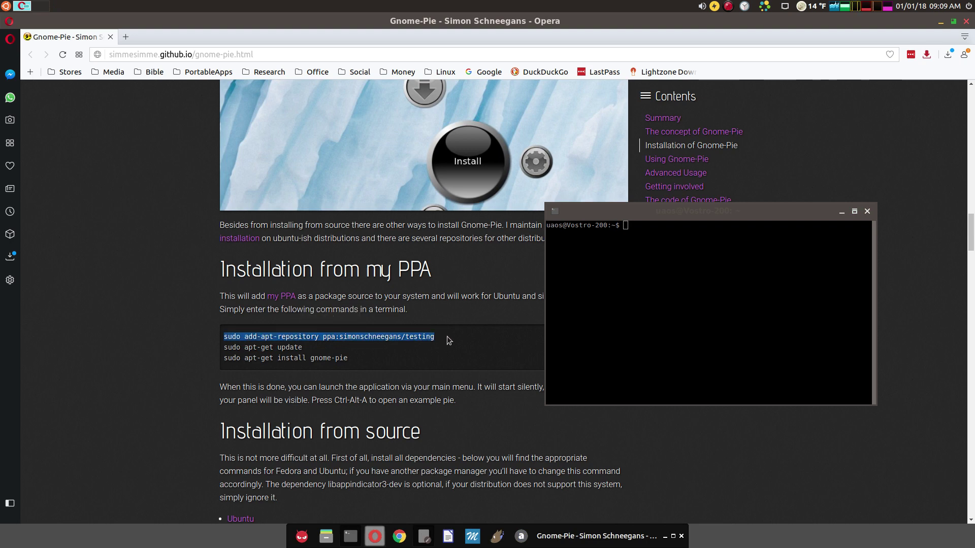
right_click(423, 338)
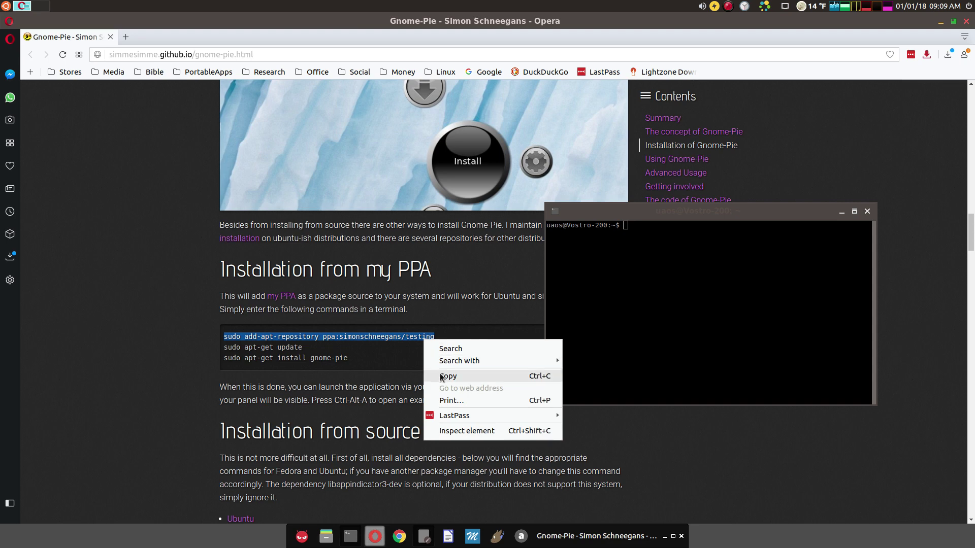
left_click(440, 376)
right_click(662, 237)
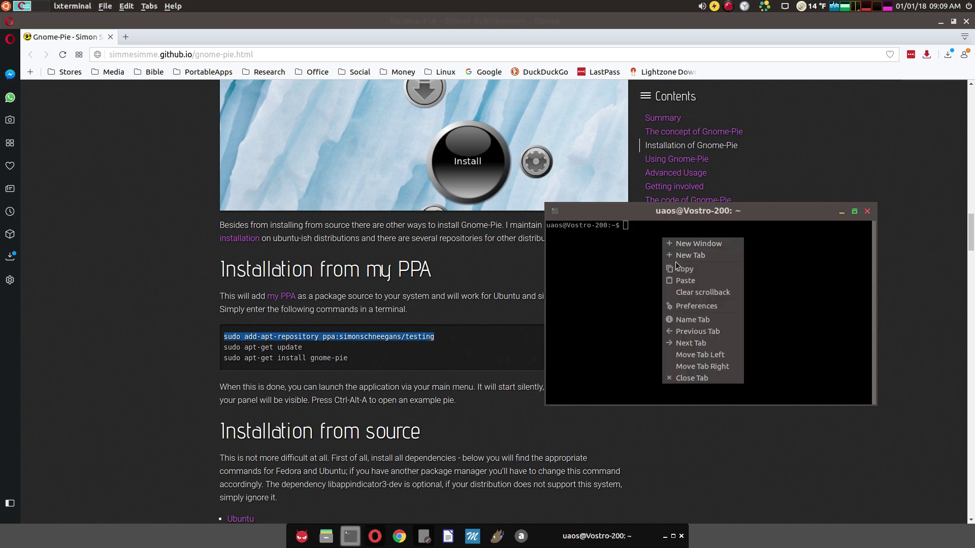
left_click(683, 281)
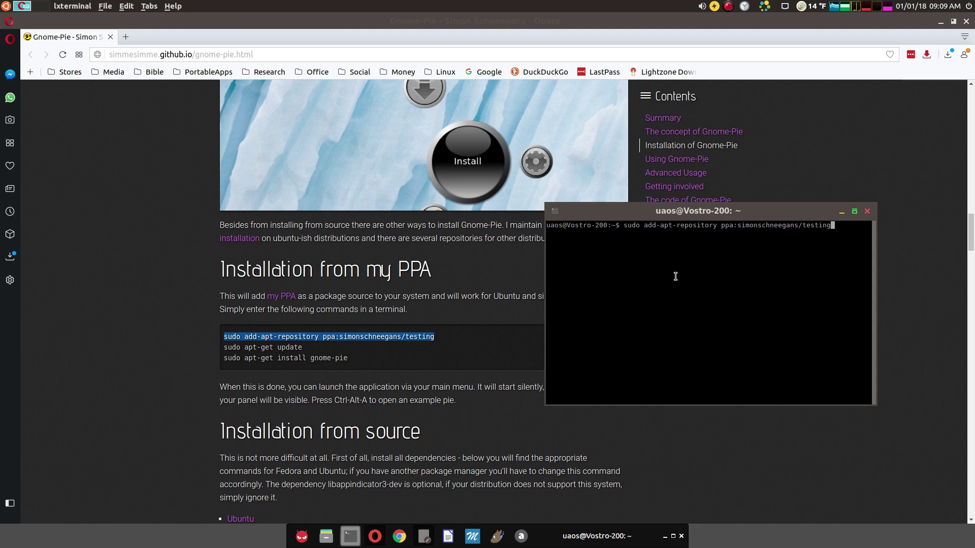
- Erase the pasted add-apt-repository command from the terminal prompt
key("BackSpace")
key("BackSpace")
key("BackSpace")
key("BackSpace")
key("BackSpace")
key("BackSpace")
key("BackSpace")
key("BackSpace")
key("BackSpace")
key("BackSpace")
key("BackSpace")
key("BackSpace")
key("BackSpace")
key("BackSpace")
key("BackSpace")
key("BackSpace")
key("BackSpace")
key("BackSpace")
key("BackSpace")
key("BackSpace")
key("BackSpace")
key("BackSpace")
key("BackSpace")
key("BackSpace")
key("BackSpace")
key("BackSpace")
key("BackSpace")
key("BackSpace")
key("BackSpace")
key("BackSpace")
key("BackSpace")
key("BackSpace")
key("BackSpace")
key("BackSpace")
key("BackSpace")
key("BackSpace")
key("BackSpace")
key("BackSpace")
key("BackSpace")
key("BackSpace")
- Copy "sudo apt-get update" from the page to the terminal prompt, and close the terminal without running it
left_click_drag(305, 346, 215, 346)
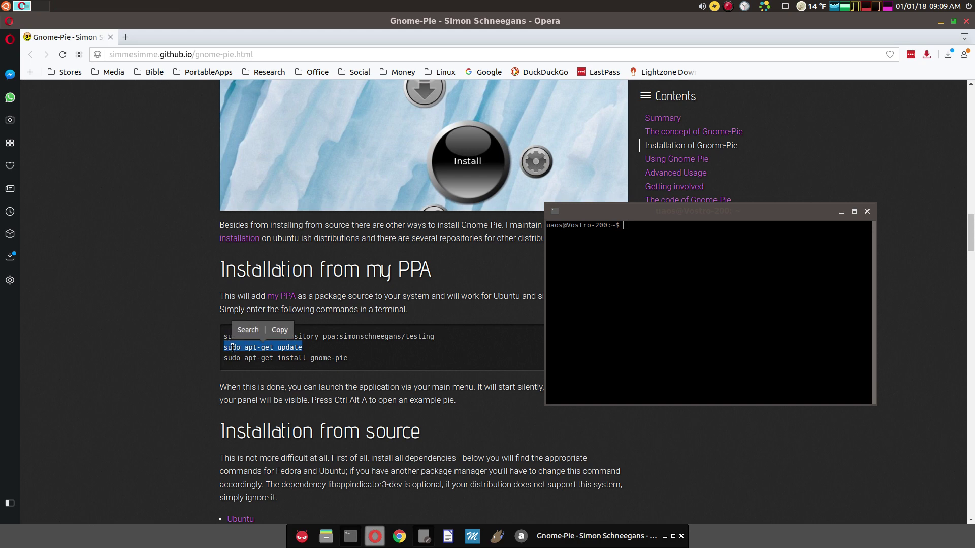
right_click(232, 347)
left_click(254, 383)
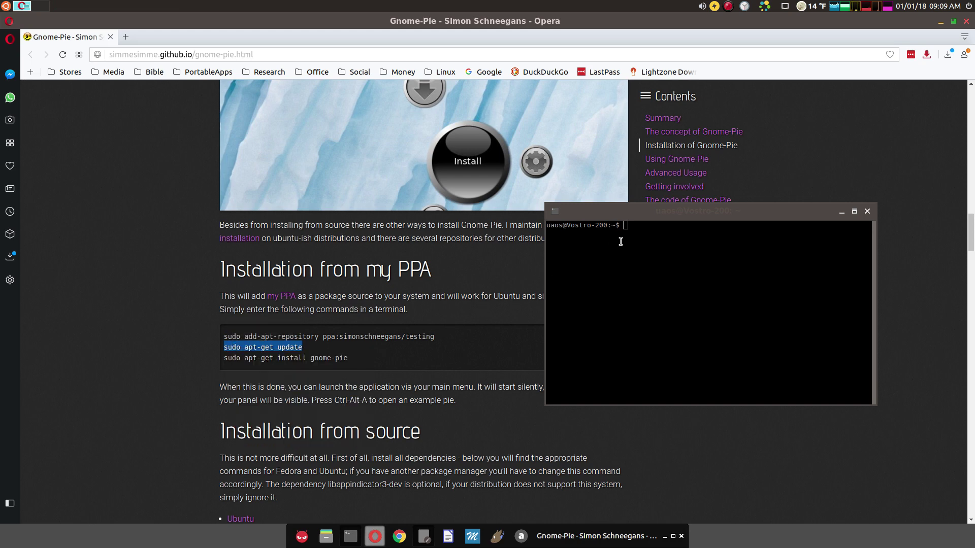
right_click(644, 233)
left_click(664, 275)
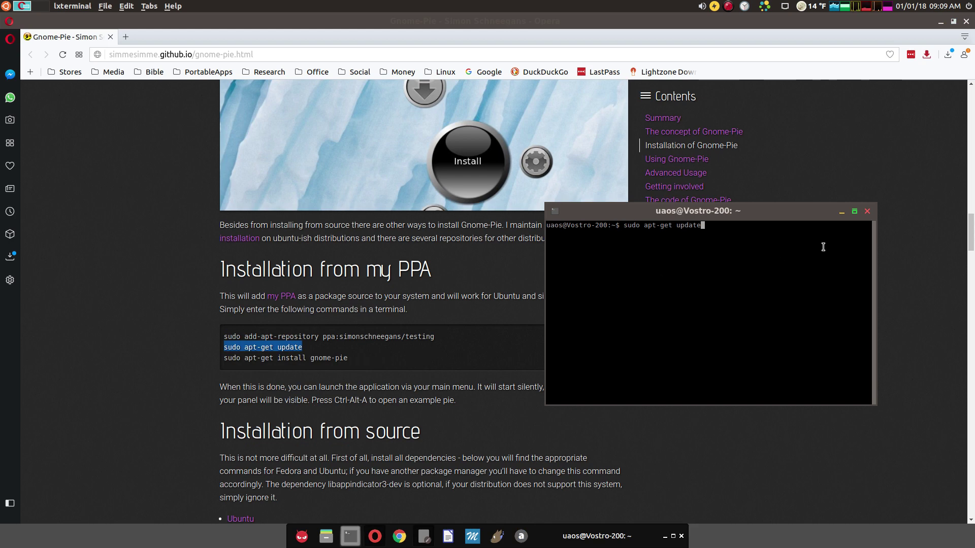
left_click(869, 212)
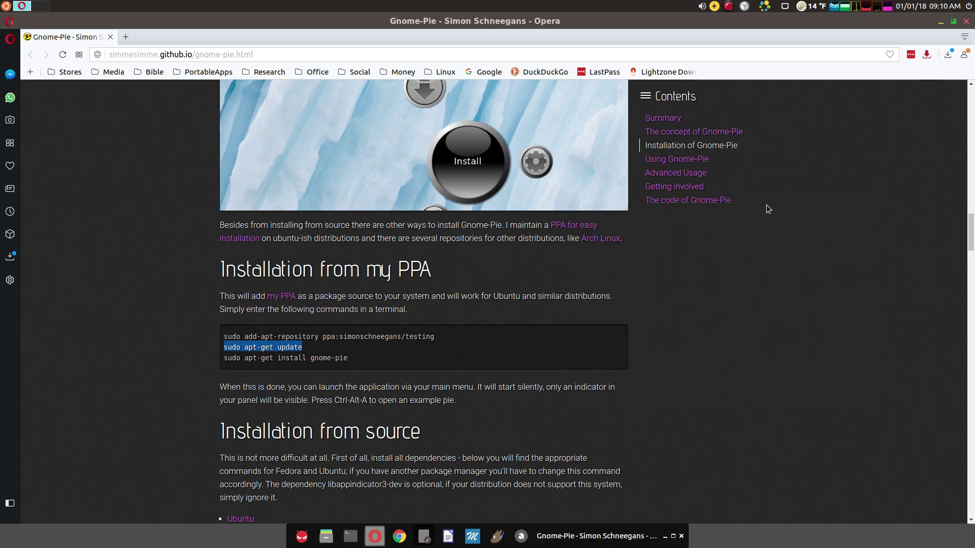
- Open the Gnome-Pie settings window from the Accessories applications and minimize the Opera window behind it
left_click(5, 6)
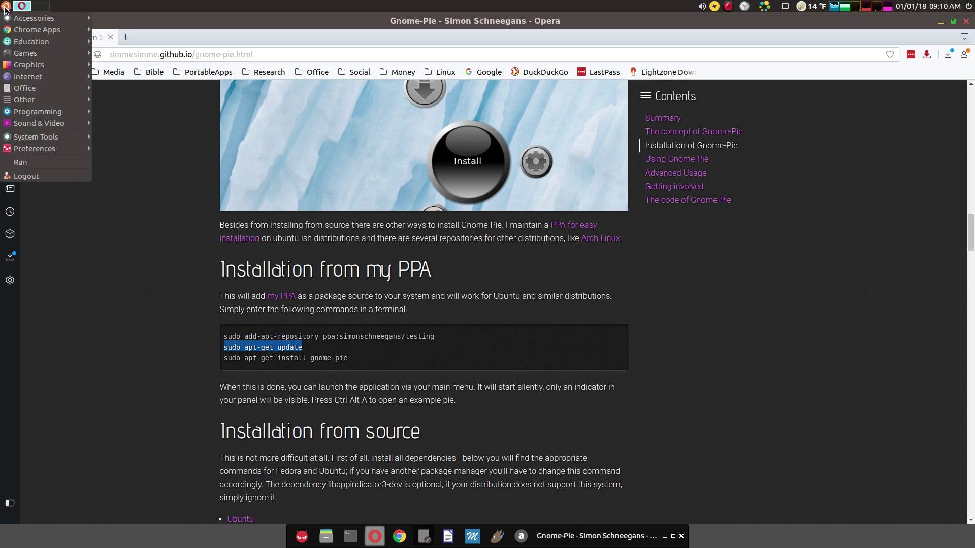
mouse_move(30, 17)
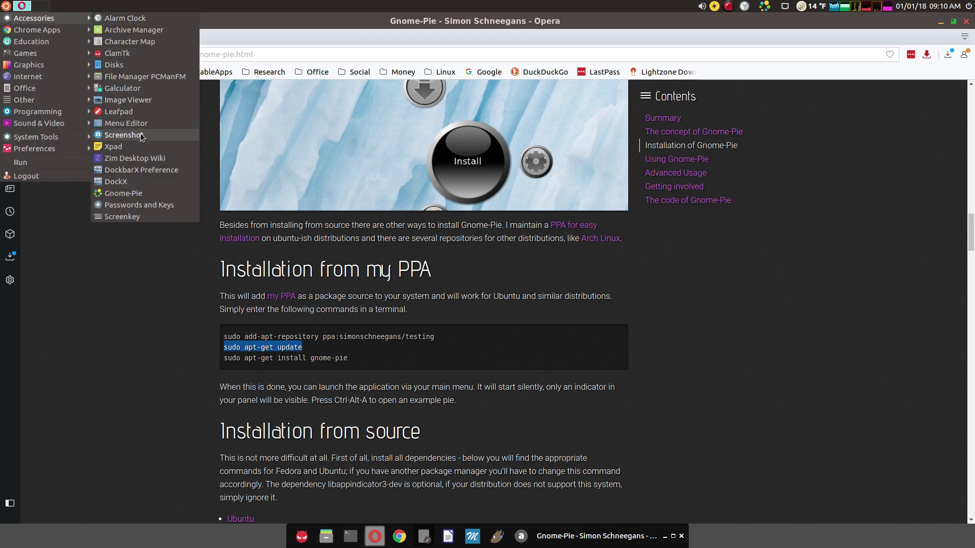
left_click(128, 192)
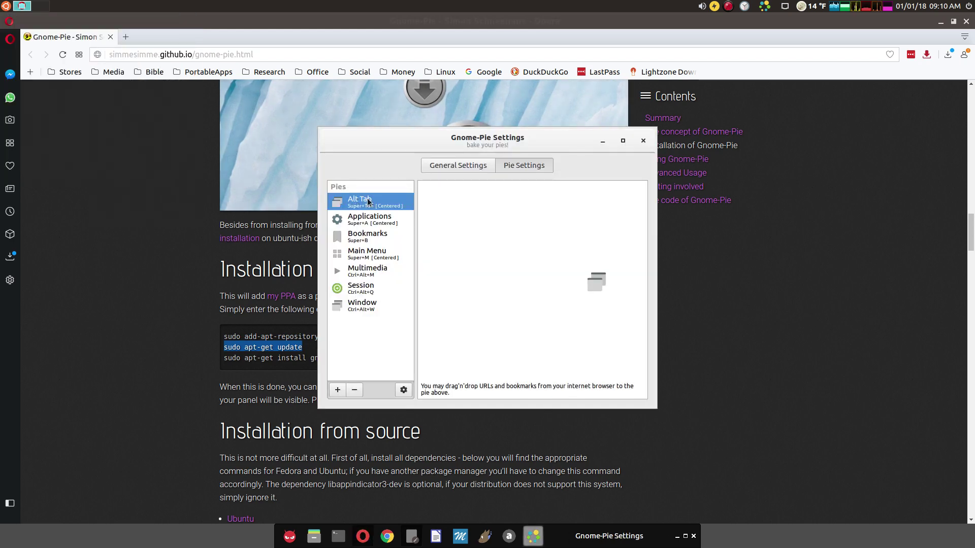
left_click_drag(380, 132, 534, 132)
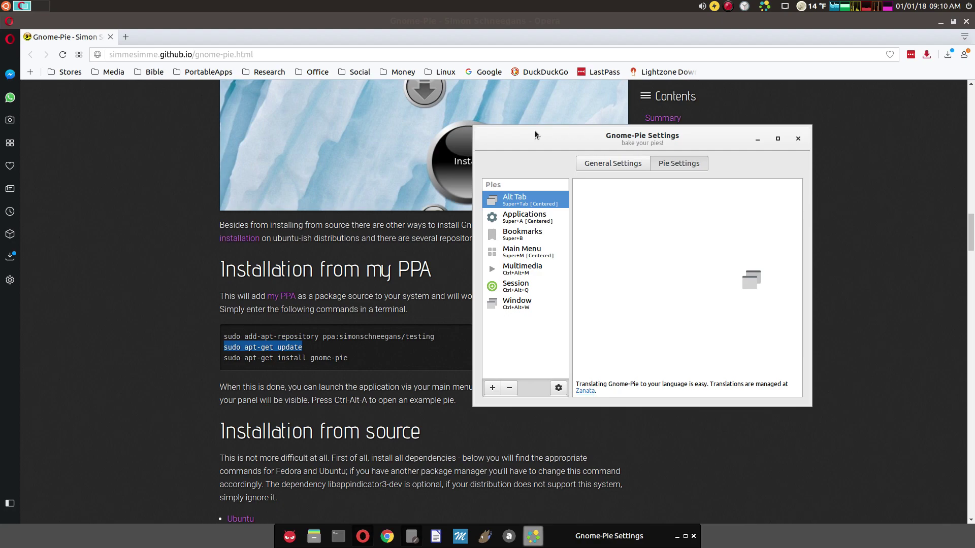
left_click(940, 21)
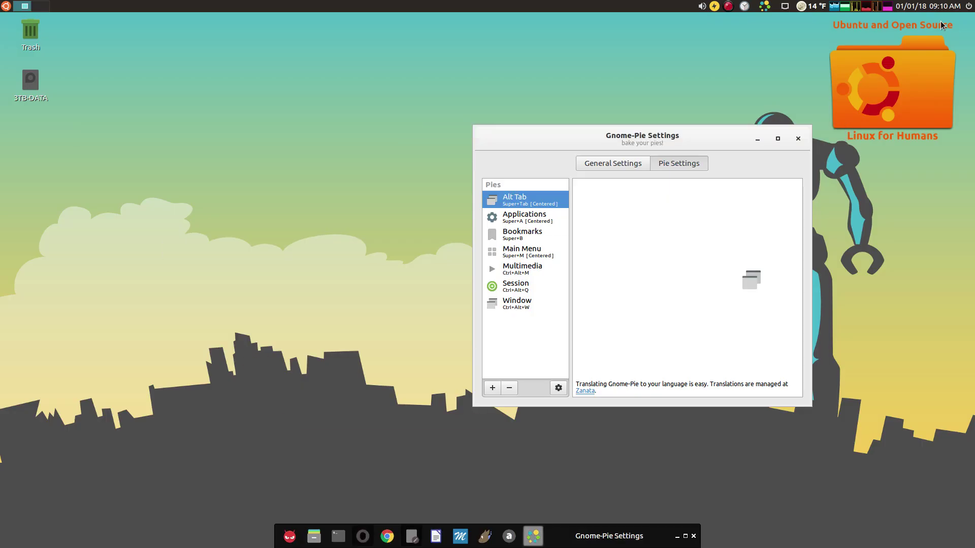
- Look over Gnome-Pie's general options and themes, and return to the list of pies
left_click(616, 162)
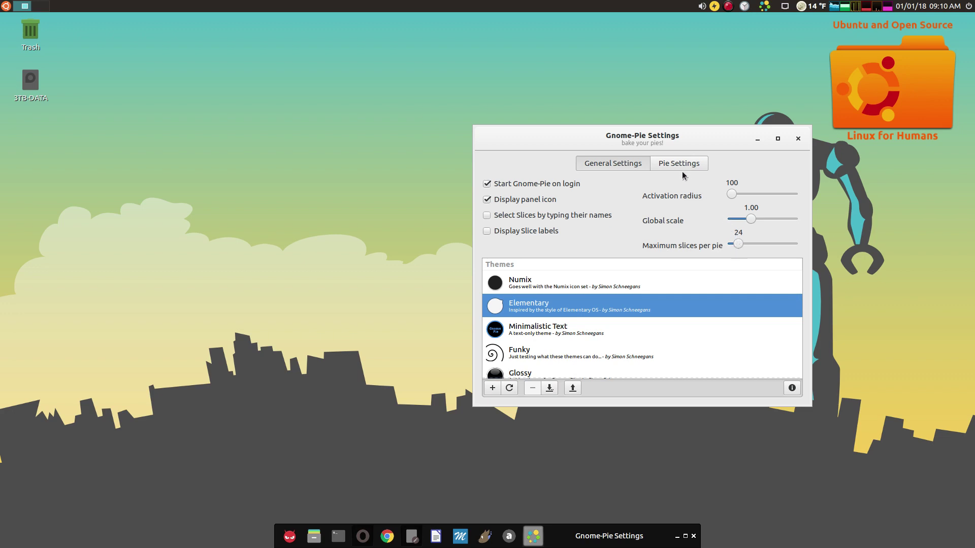
left_click(672, 162)
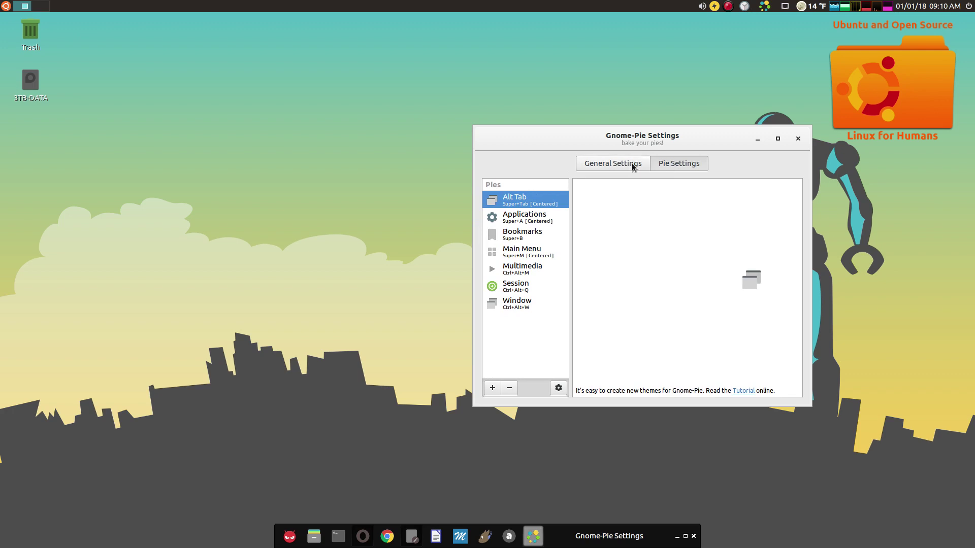
- Turn on slice labels in the general settings and preview them by opening and dismissing the Applications pie
left_click(612, 166)
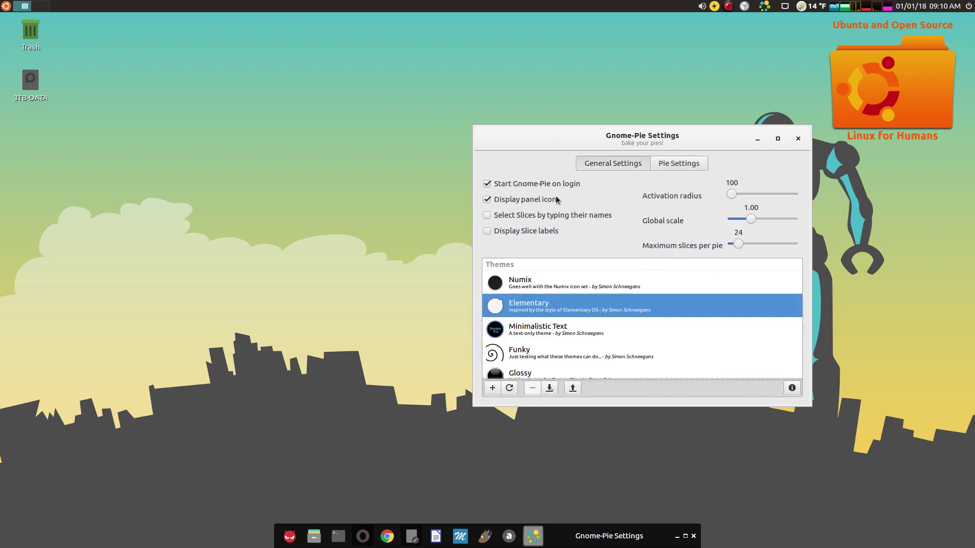
left_click(482, 234)
key("ctrl+alt+a")
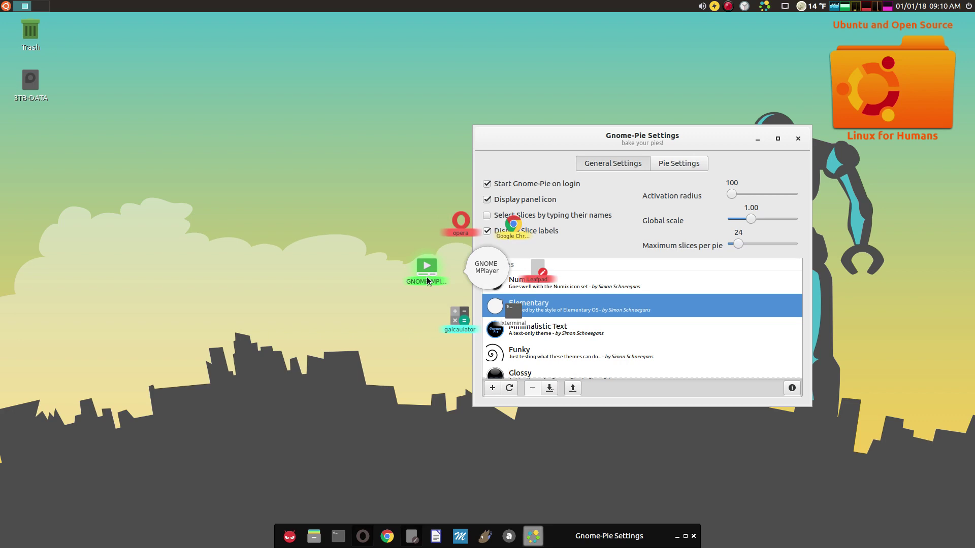
left_click(462, 221)
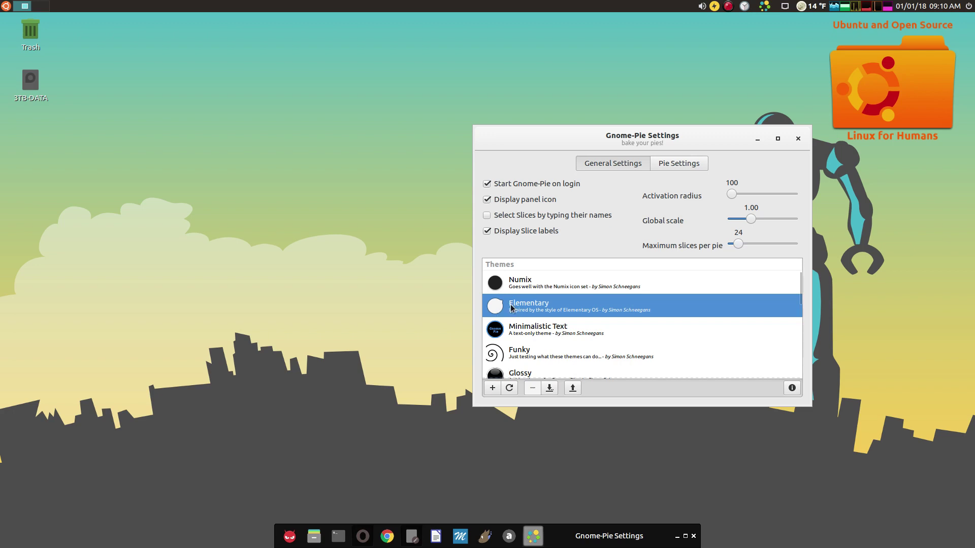
- Turn slice labels back off and preview the Applications pie without labels, dismissing it without launching anything
left_click(487, 231)
key("ctrl+alt+space")
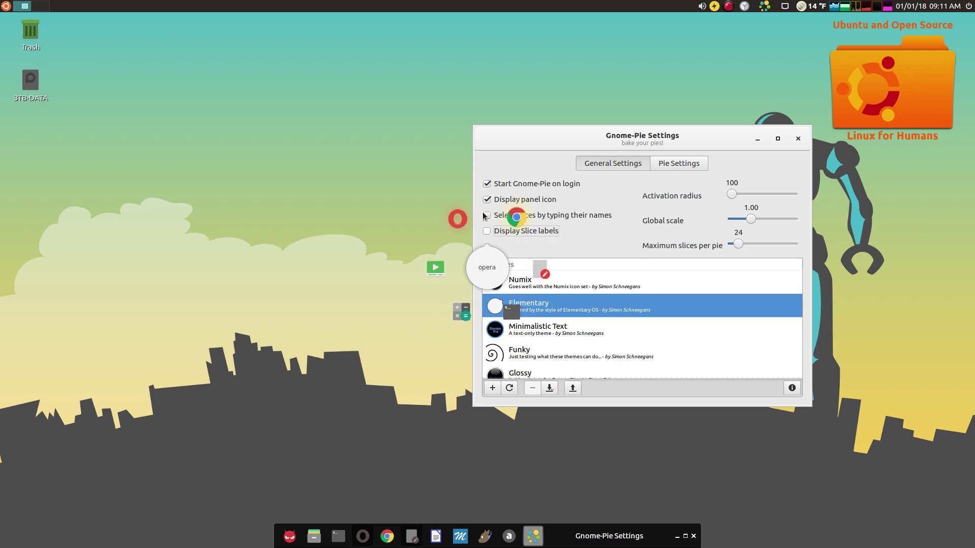
left_click(425, 260)
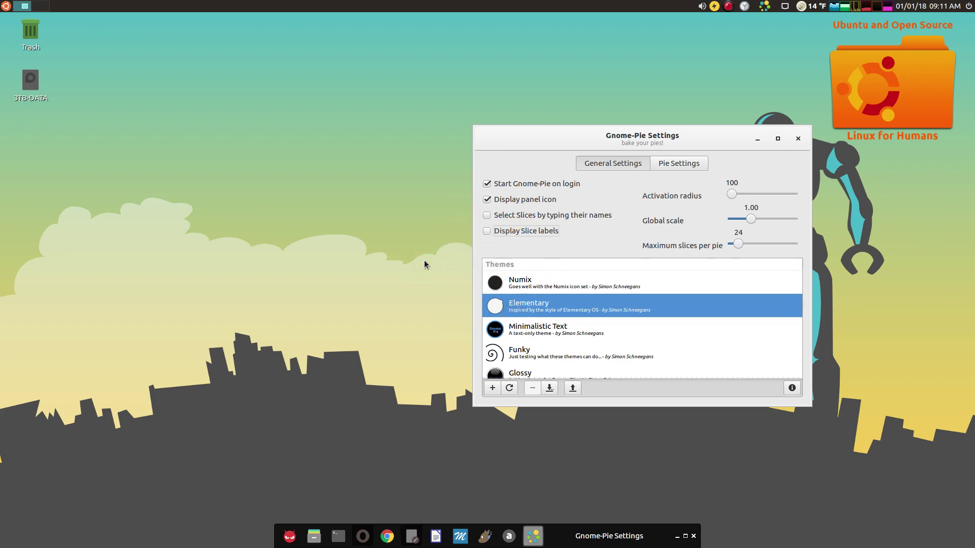
- Set the Alt Tab pie's hotkey to Super+Tab, and test it by opening and dismissing the pie
left_click(670, 164)
left_click_drag(606, 138, 525, 118)
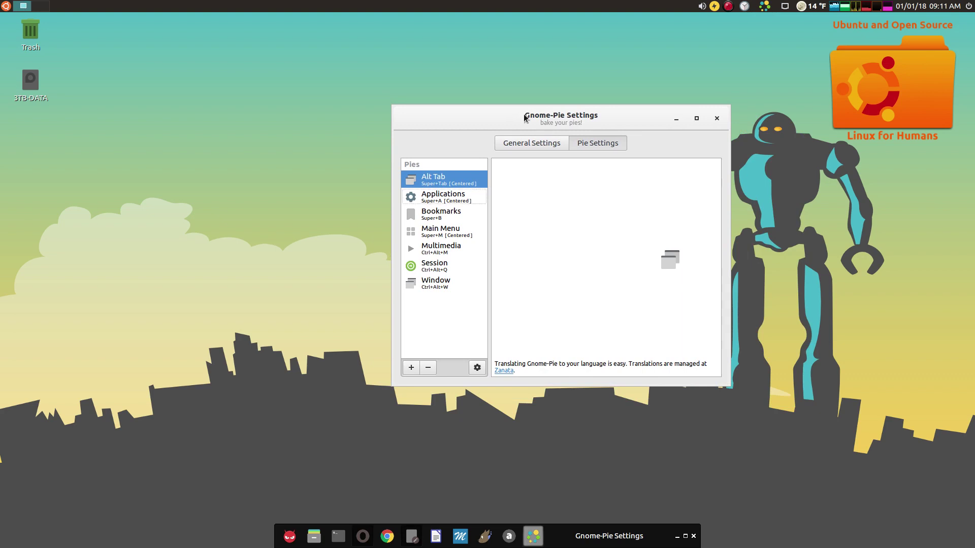
left_click_drag(458, 114, 504, 145)
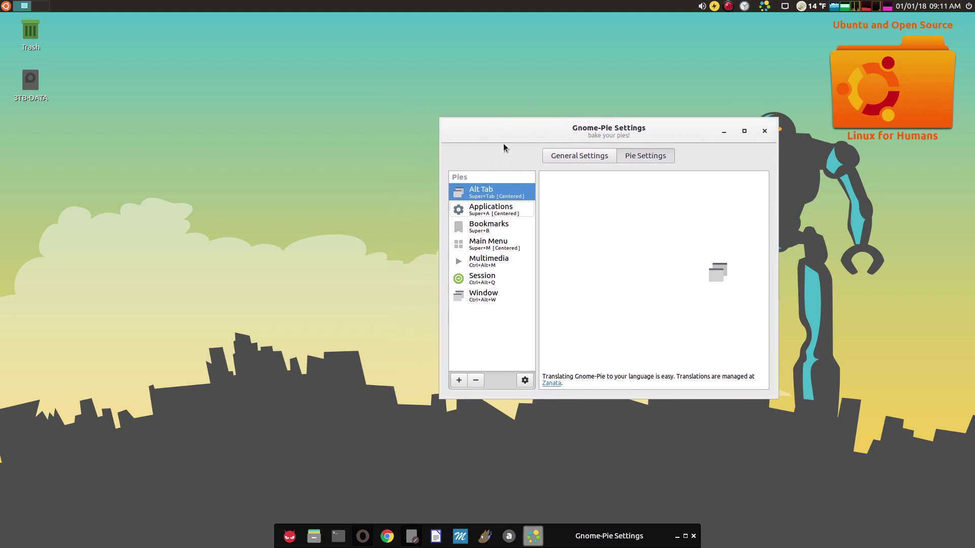
double_click(482, 198)
left_click(591, 182)
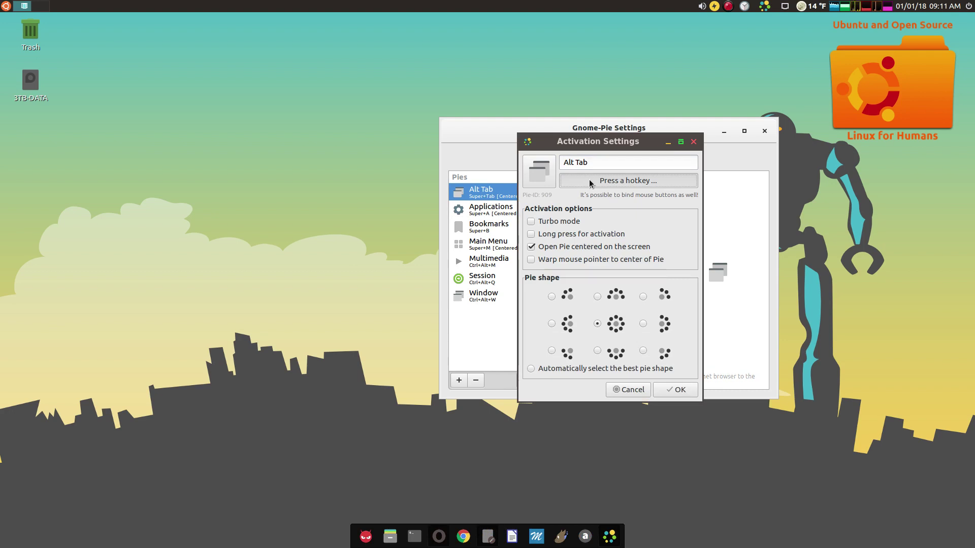
key("super+Tab")
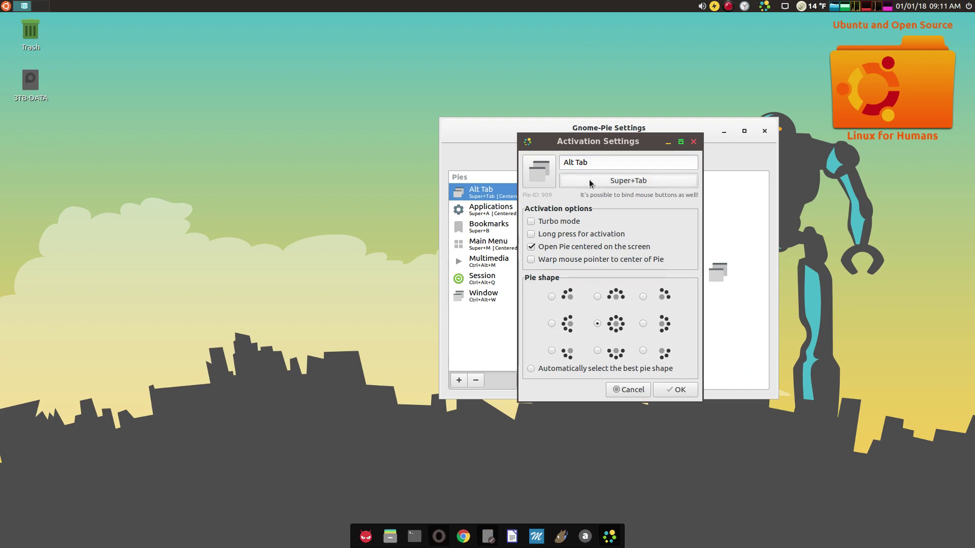
left_click(674, 392)
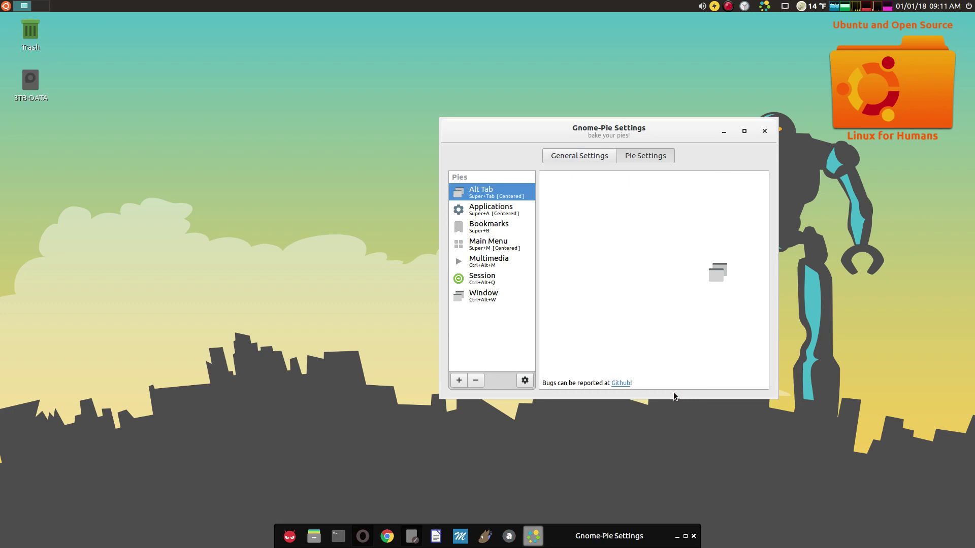
key("super+Tab")
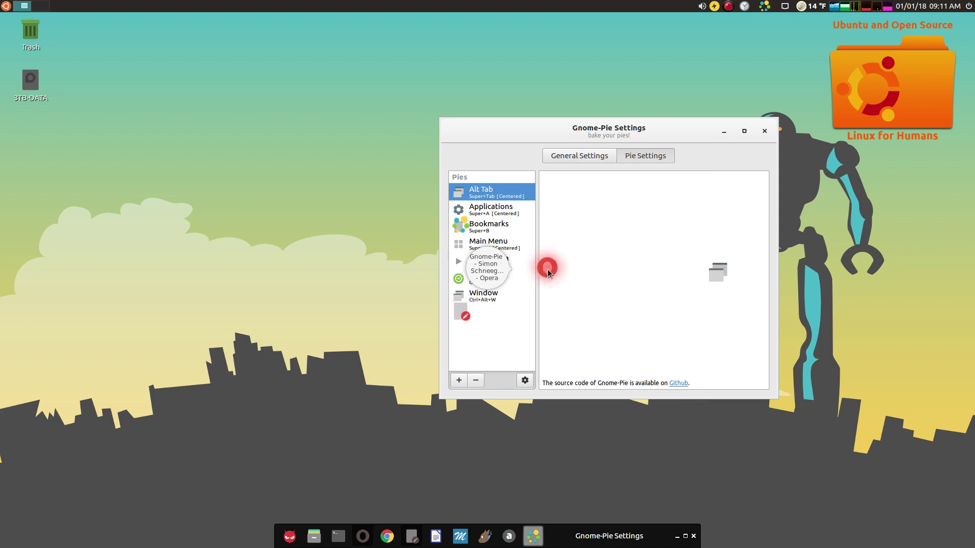
left_click(364, 263)
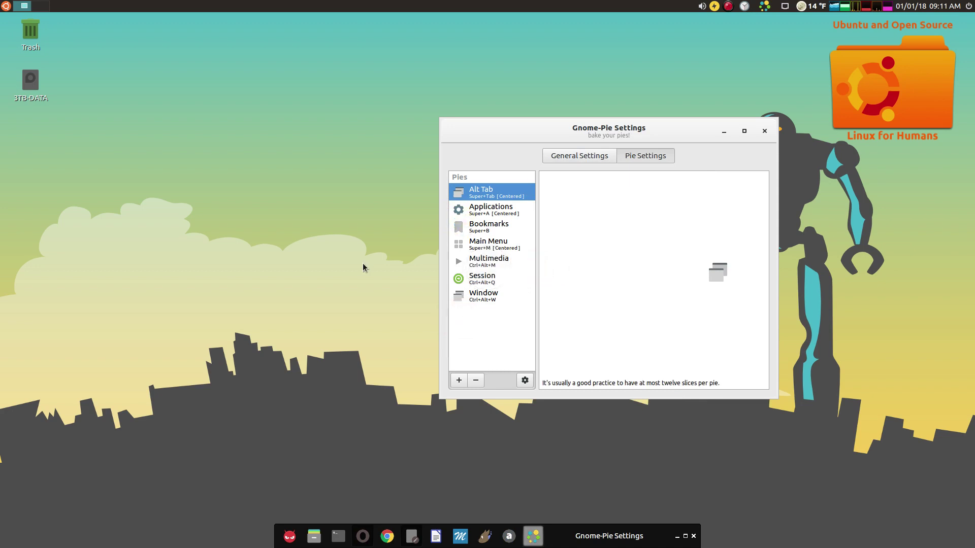
- Show the Applications pie's slices in the pie settings, and launch lxterminal from the opened Applications pie
left_click(476, 212)
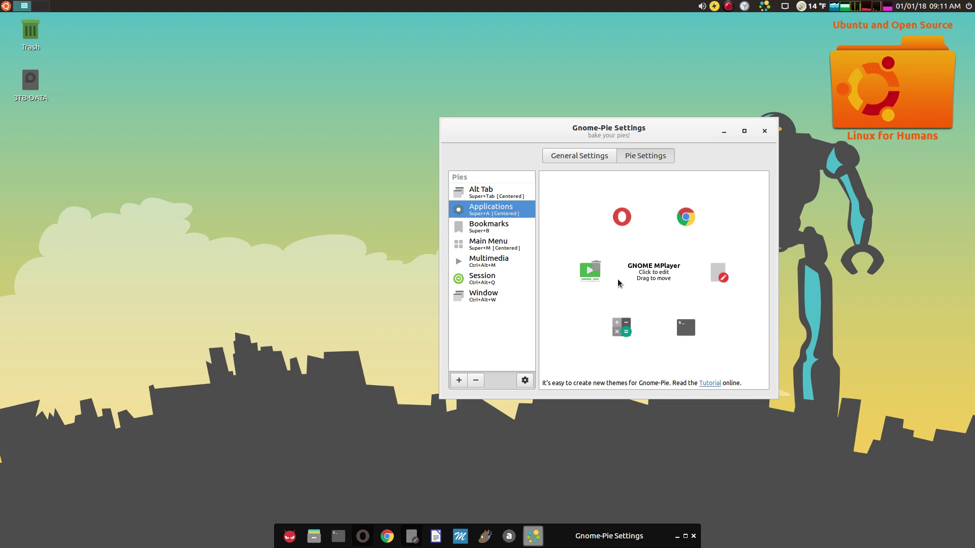
key("super+a")
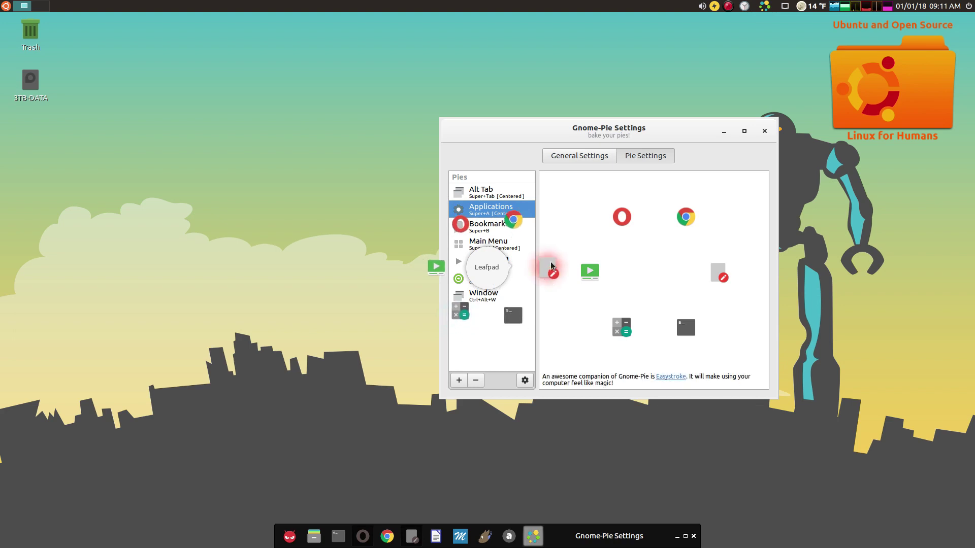
left_click(517, 320)
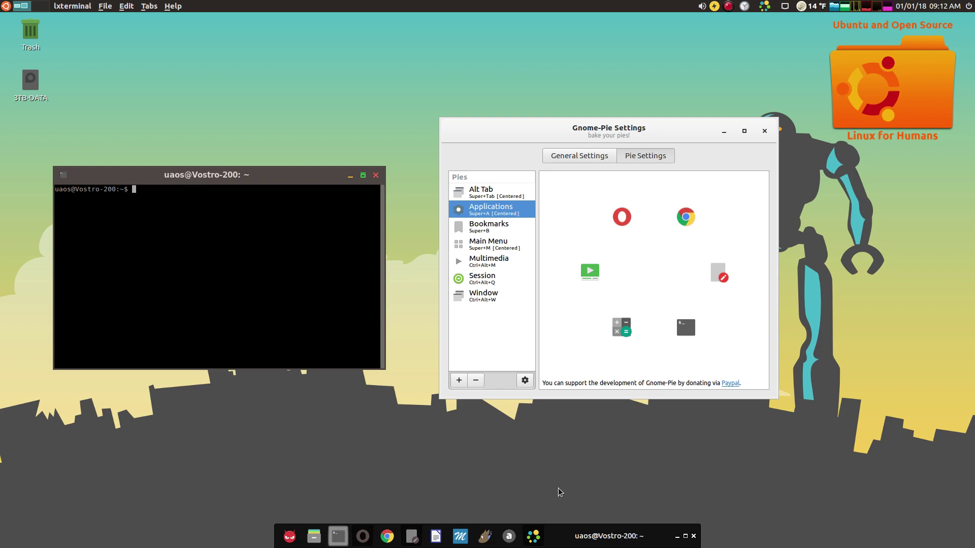
- Try Super+N as the Bookmarks pie's hotkey, and set it back to Super+B in the activation settings
left_click(498, 229)
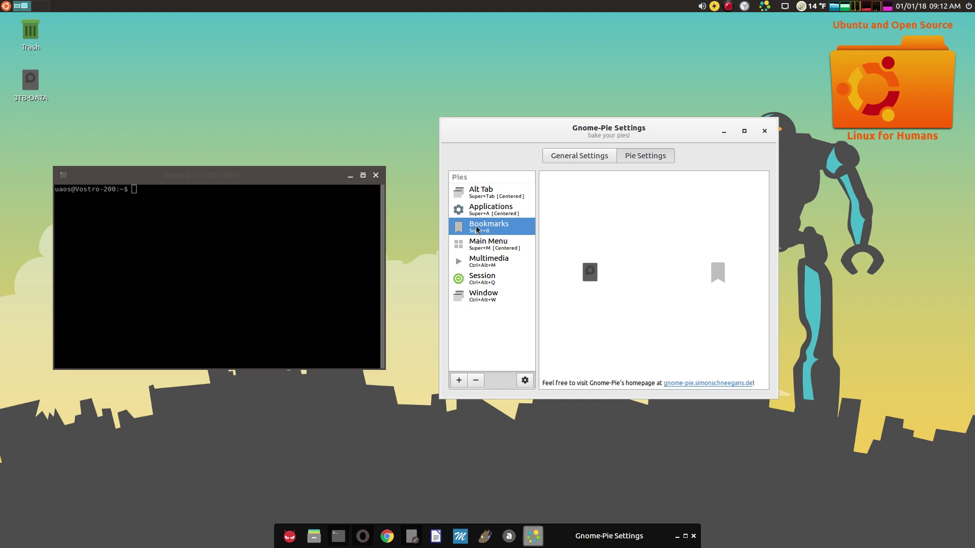
double_click(476, 230)
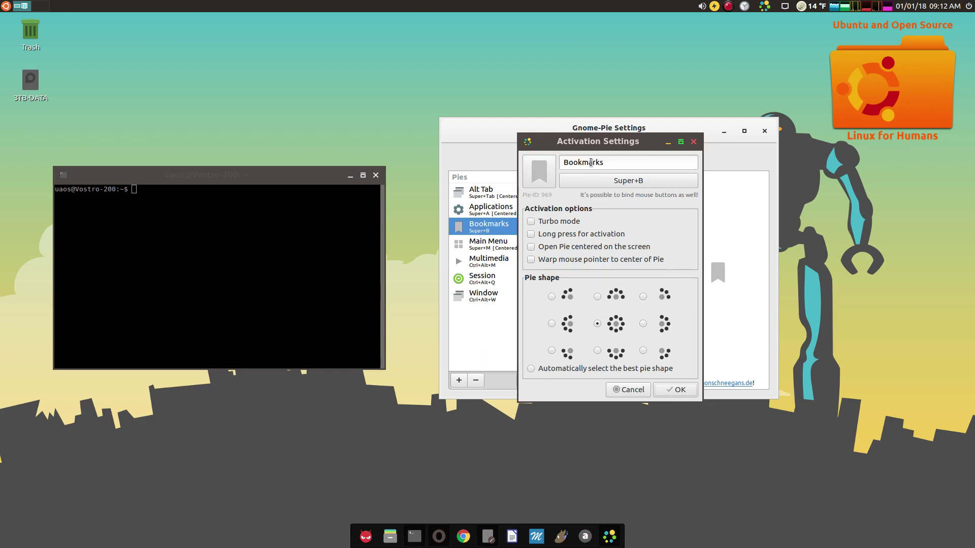
left_click(605, 182)
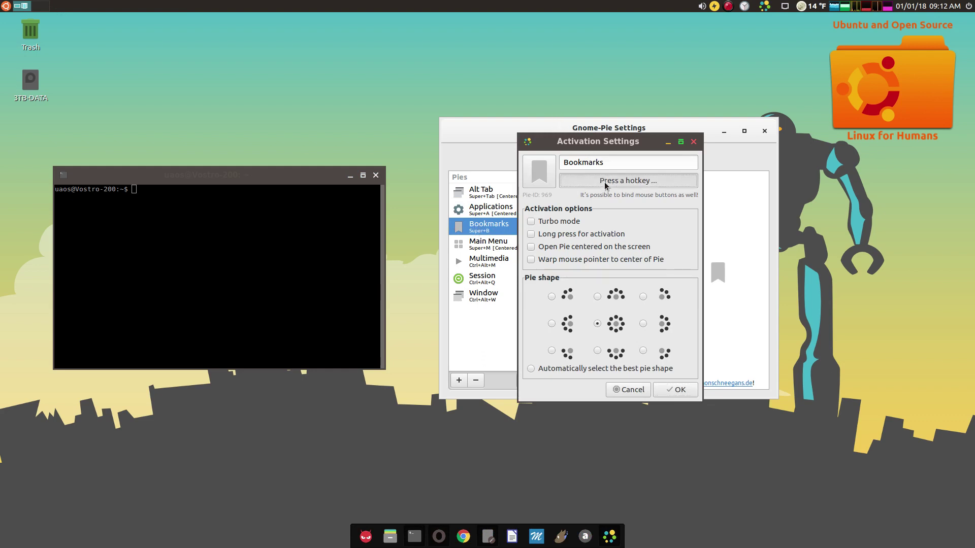
key("super+n")
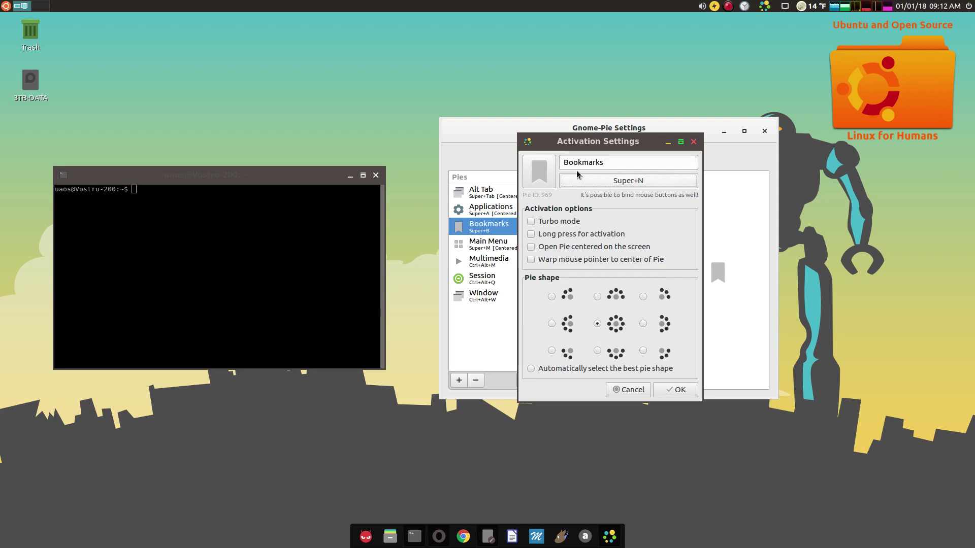
left_click(582, 181)
key("super+b")
left_click(669, 391)
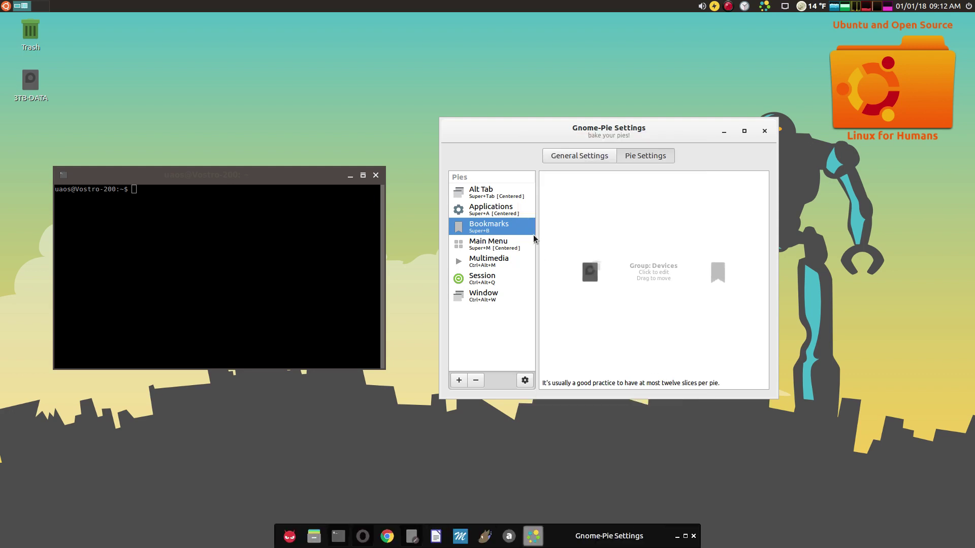
- Review the activation settings of the Applications and Alt Tab pies without changing them
left_click(472, 212)
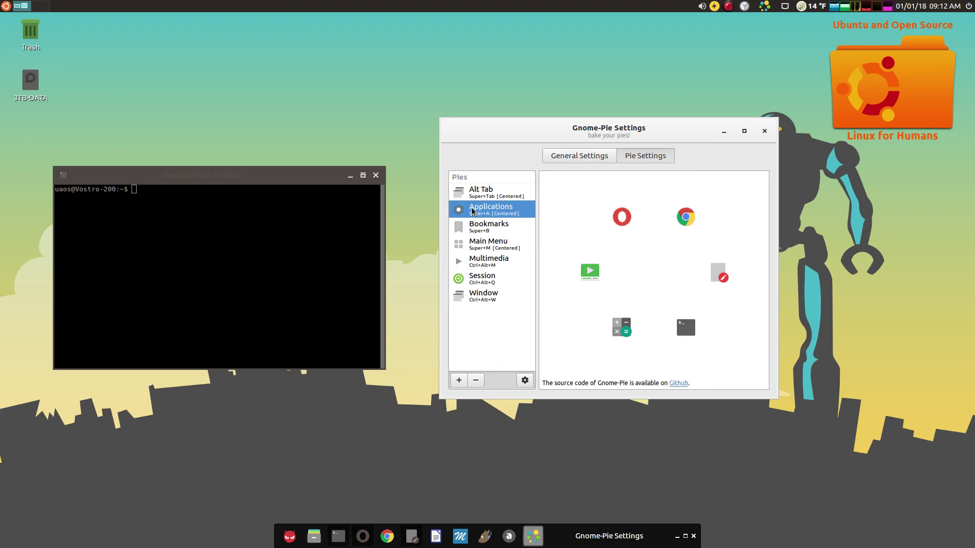
double_click(473, 211)
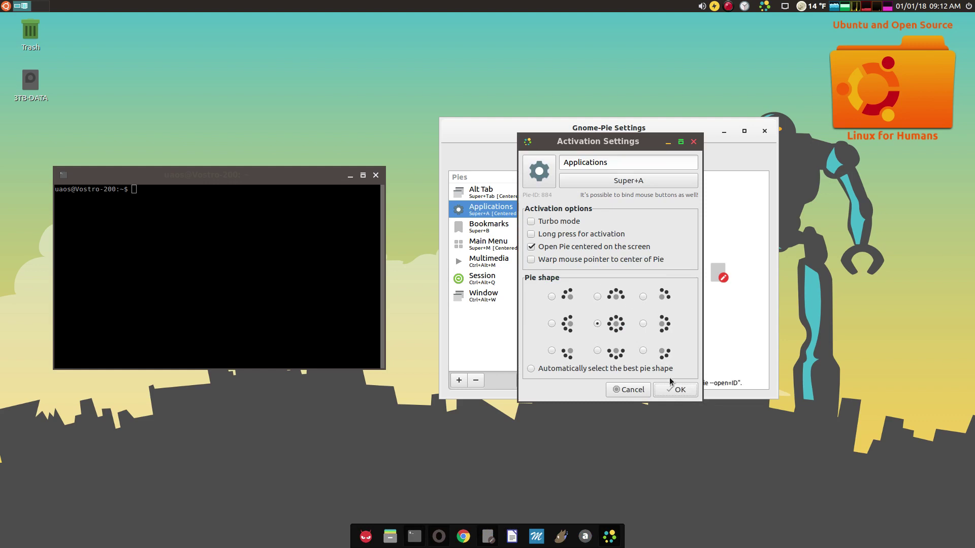
left_click(674, 389)
double_click(489, 191)
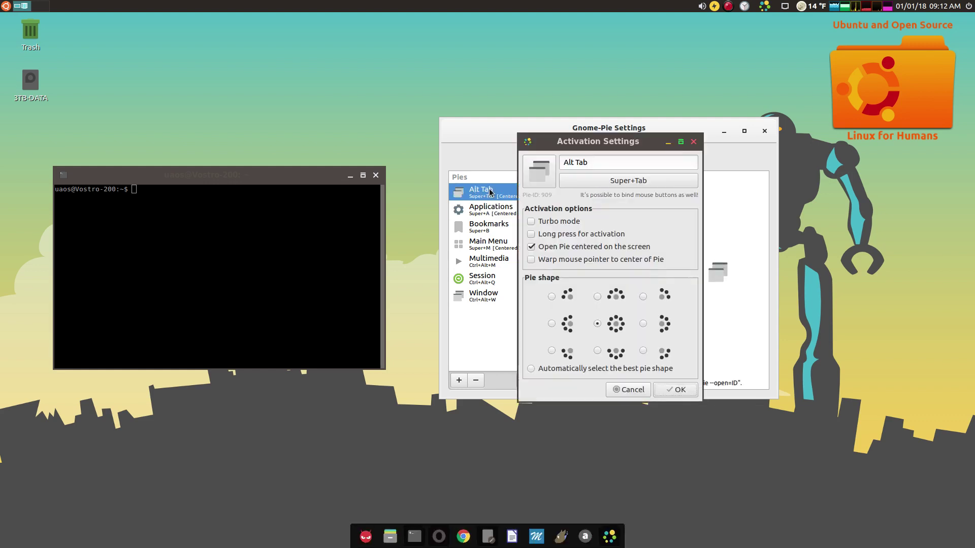
left_click(673, 390)
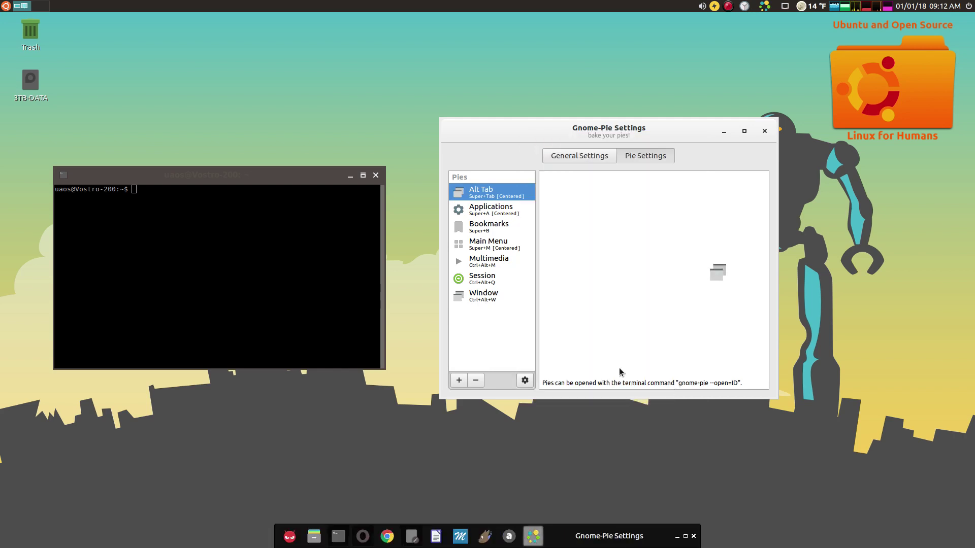
- Check the Bookmarks pie's activation settings, and open and dismiss the Bookmarks pie to view its slices
double_click(472, 226)
left_click(668, 391)
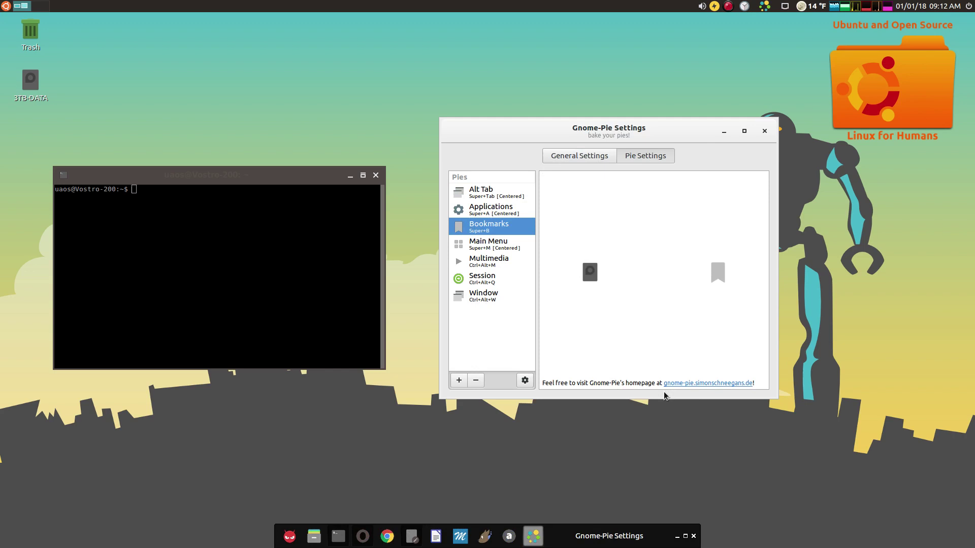
key("super+b")
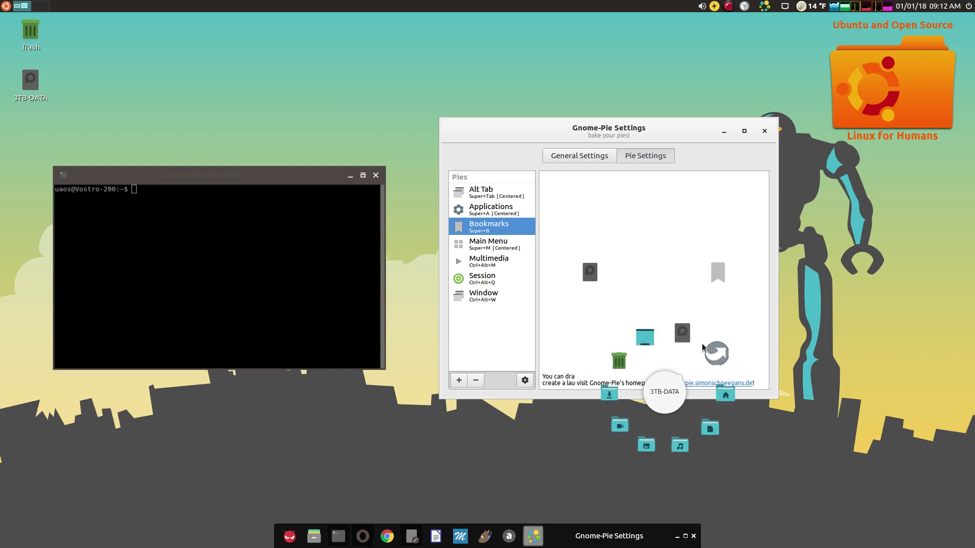
left_click(612, 435)
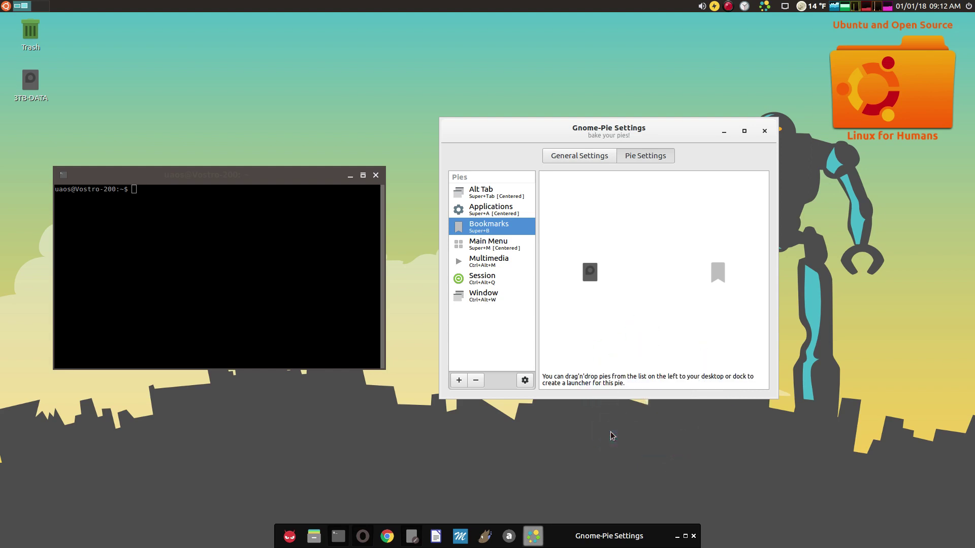
- Select the Main Menu pie, move the settings window clear of the screen centre, and glance at the general settings
left_click(492, 245)
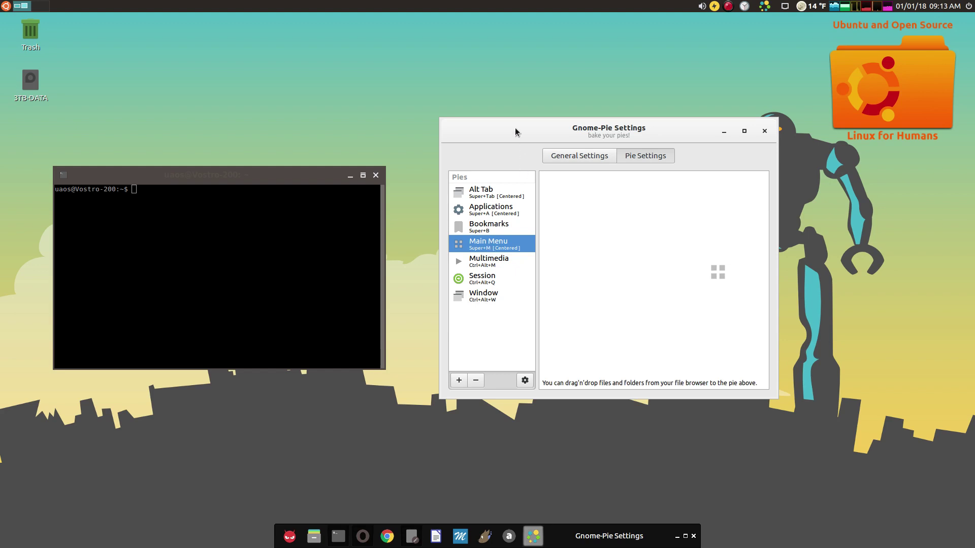
left_click_drag(515, 129, 136, 142)
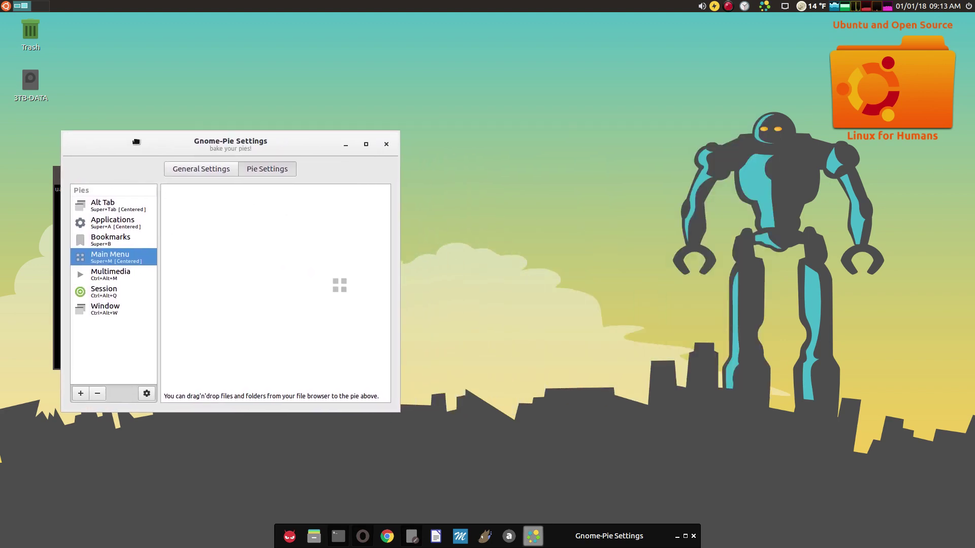
left_click(179, 169)
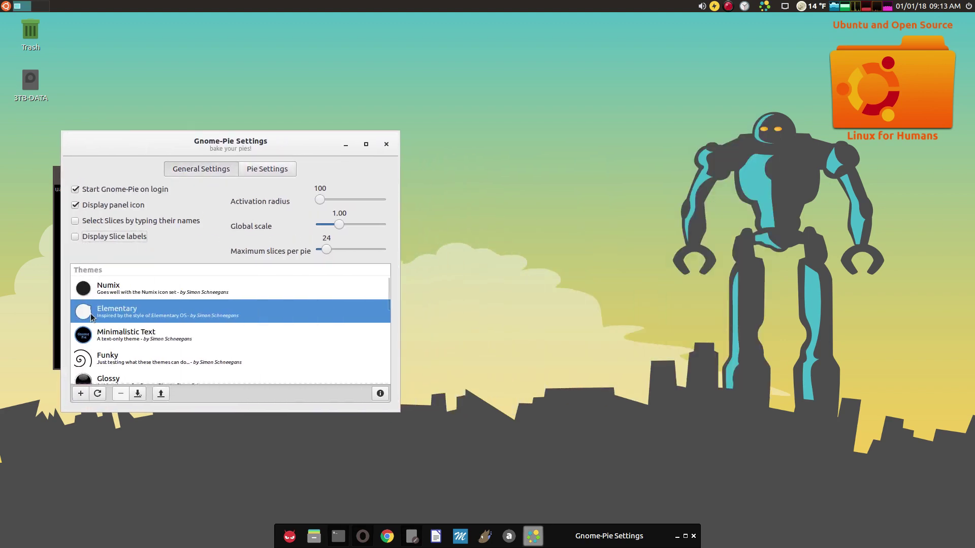
left_click(286, 170)
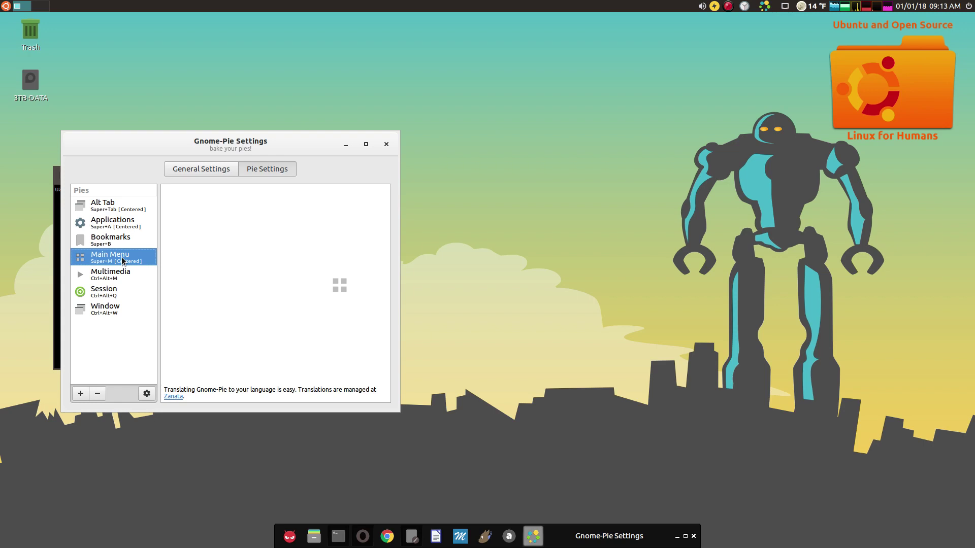
- Open the Main Menu pie and browse its Preferences, Programming and Office submenus, returning to the main ring after each
key("super+m")
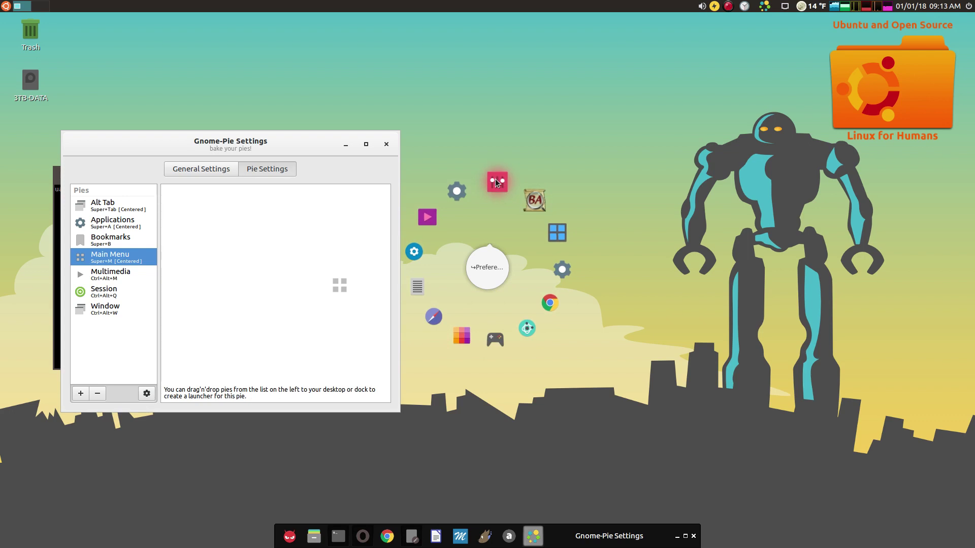
left_click(495, 178)
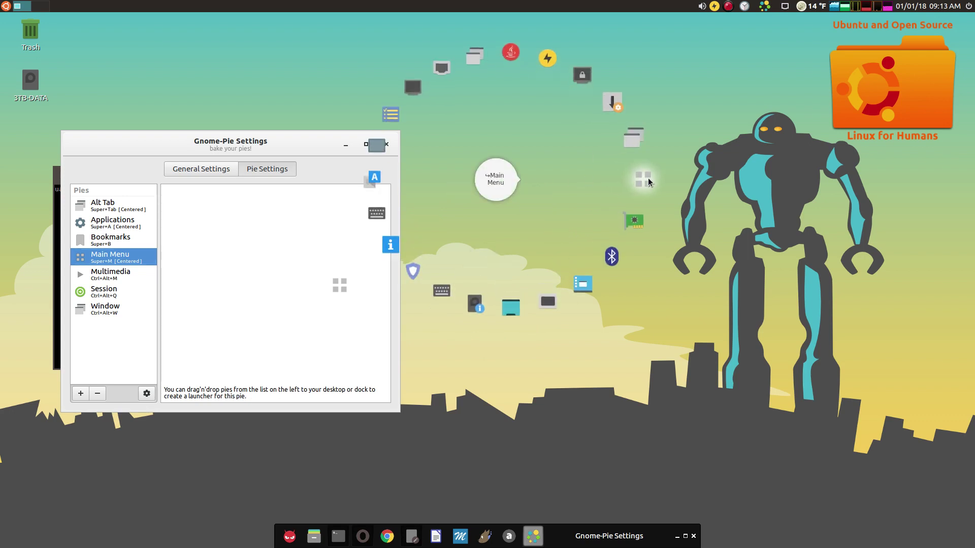
left_click(648, 177)
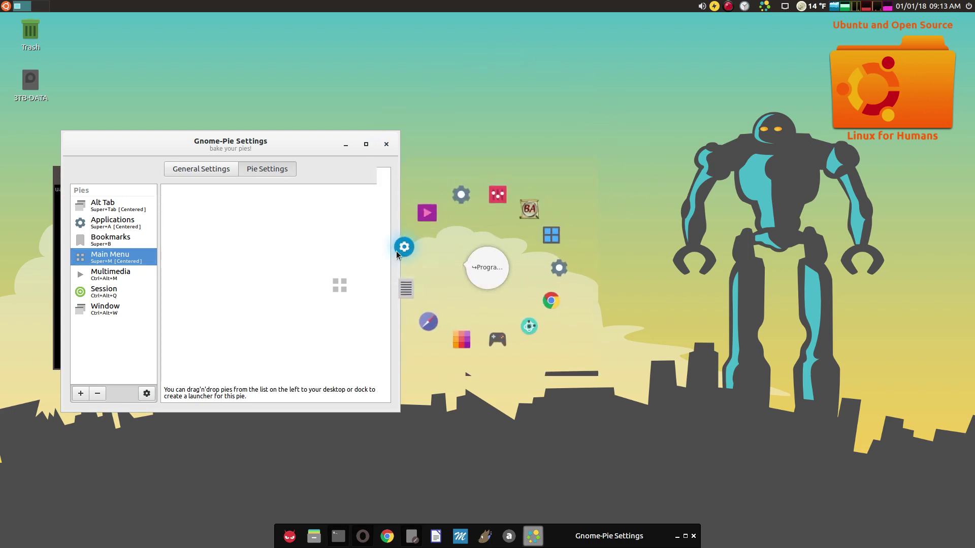
left_click(403, 248)
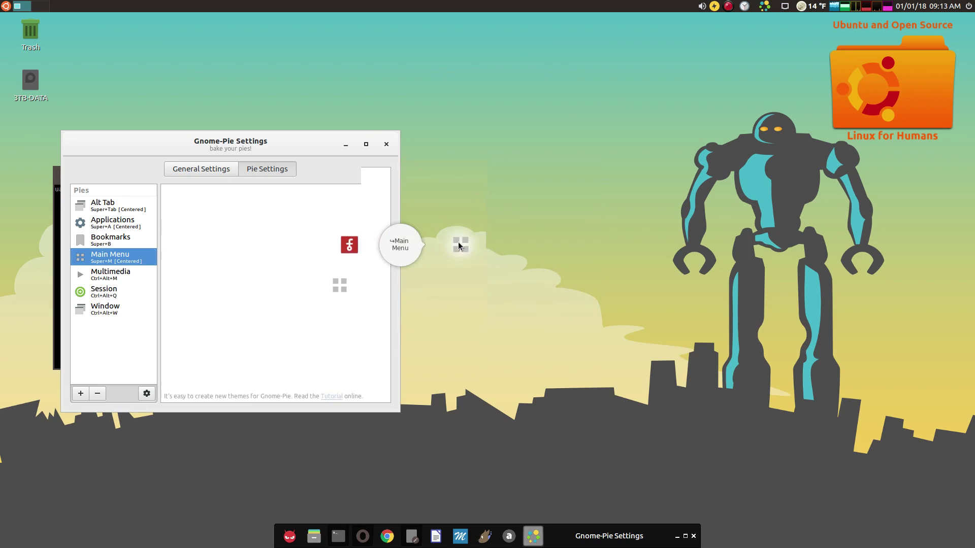
left_click(459, 245)
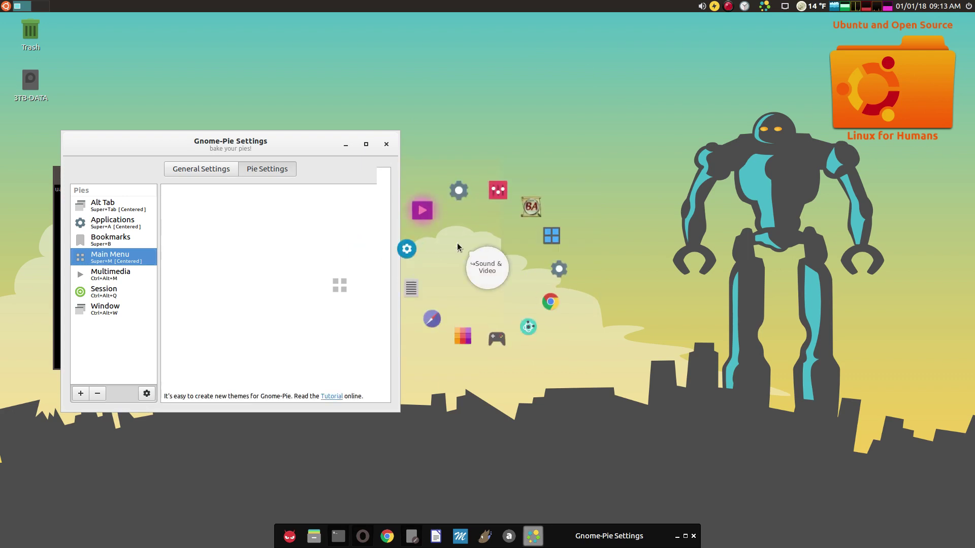
left_click(406, 292)
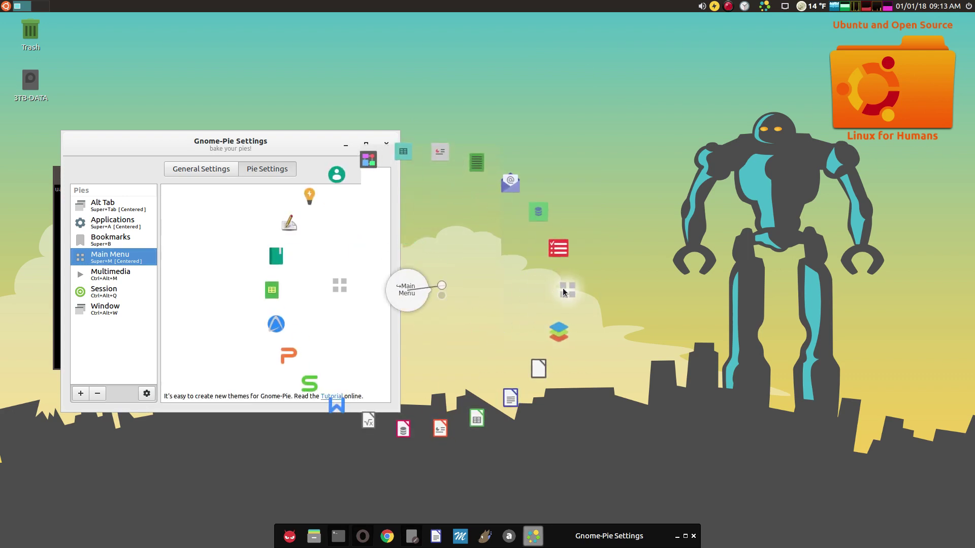
left_click(564, 290)
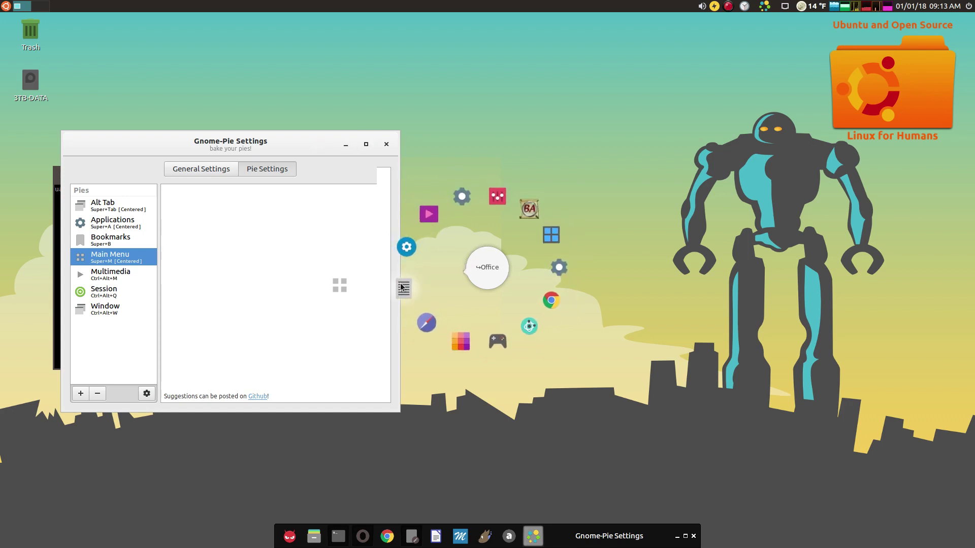
- Launch LibreOffice from the Main Menu pie's Office submenu, and restore and minimize its window
left_click(401, 287)
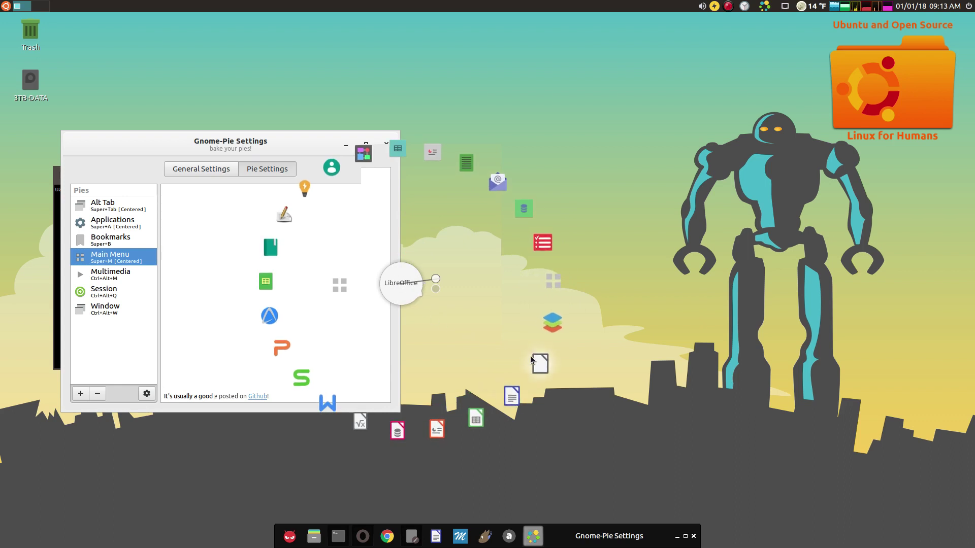
left_click(540, 361)
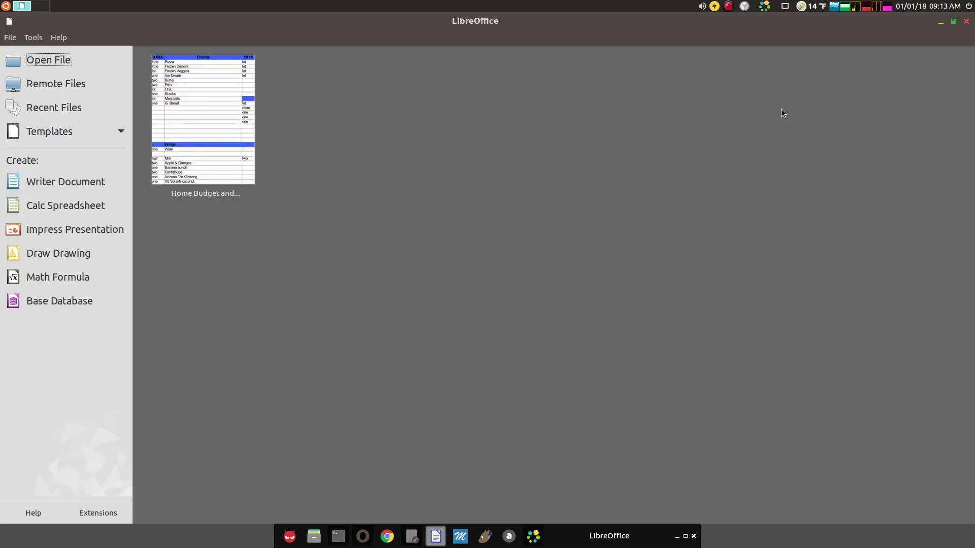
left_click(952, 22)
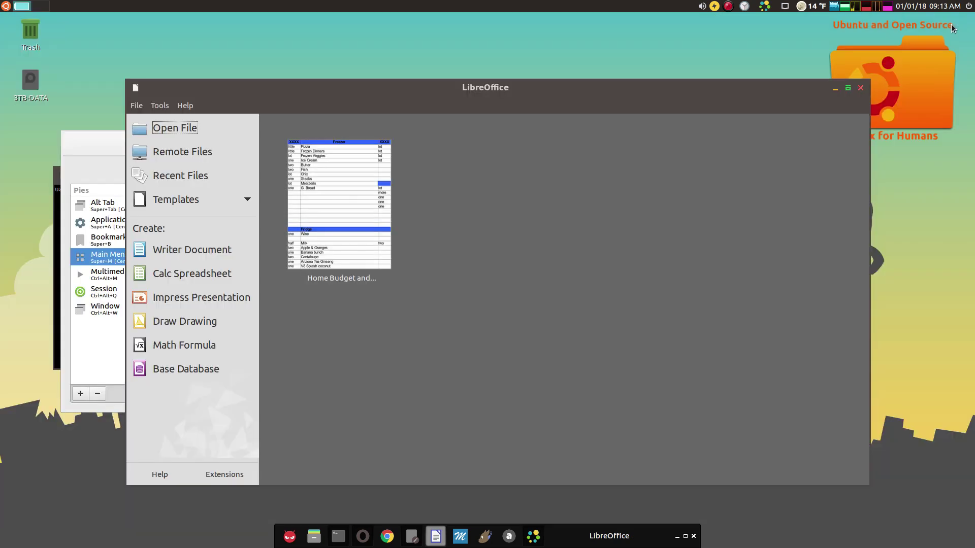
left_click(836, 89)
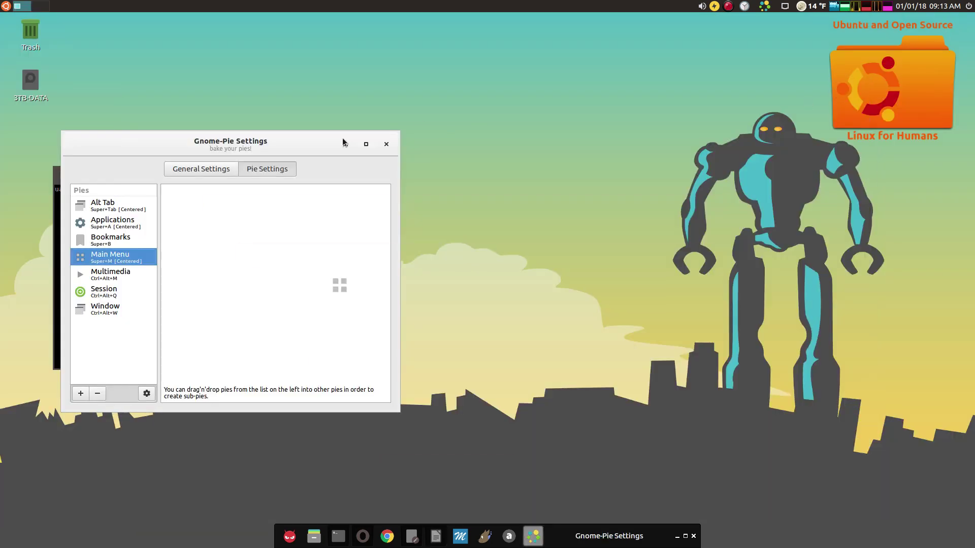
- Move the Gnome-Pie settings window clear of the terminal and select the Applications pie
left_click_drag(246, 147, 607, 142)
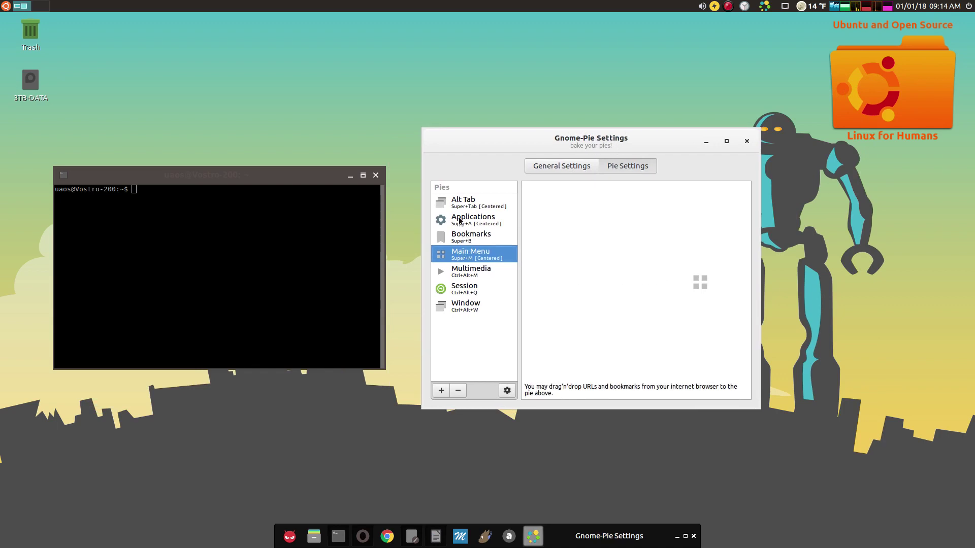
left_click(460, 221)
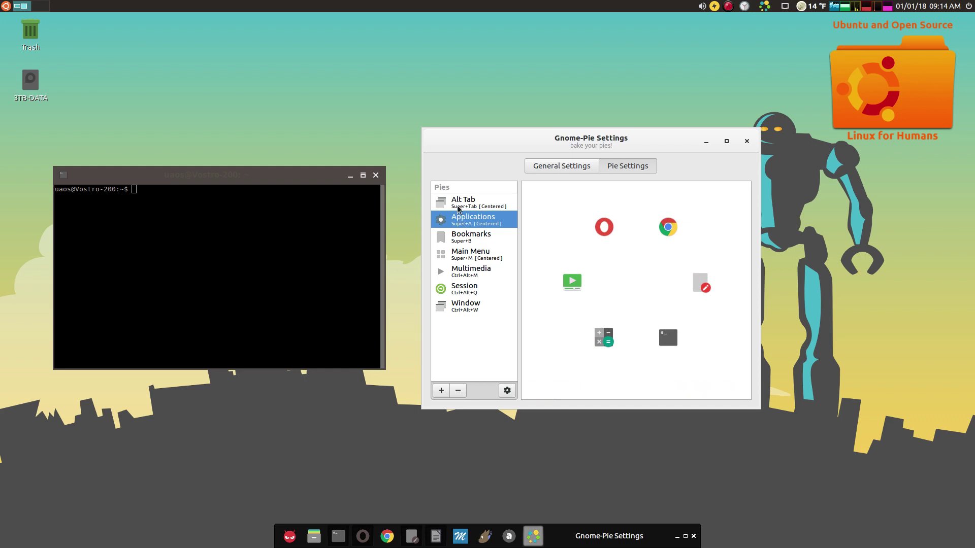
left_click(460, 206)
left_click(459, 224)
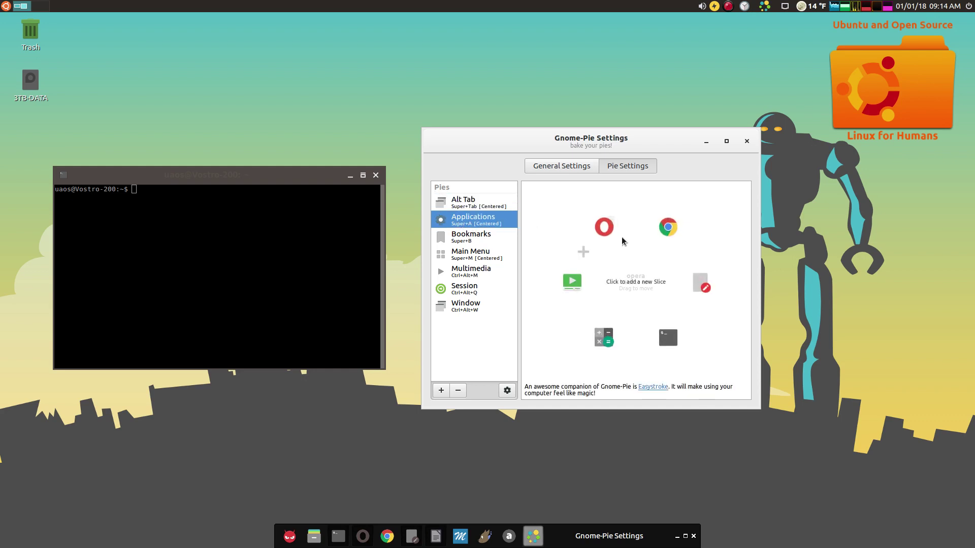
- Add a Launch application slice for LibreOffice to the Applications pie
left_click(636, 284)
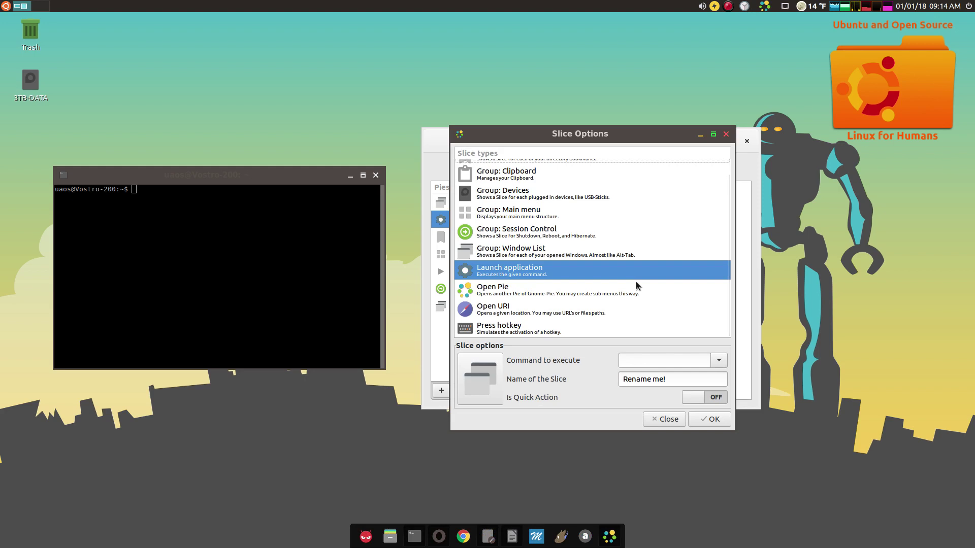
left_click(719, 362)
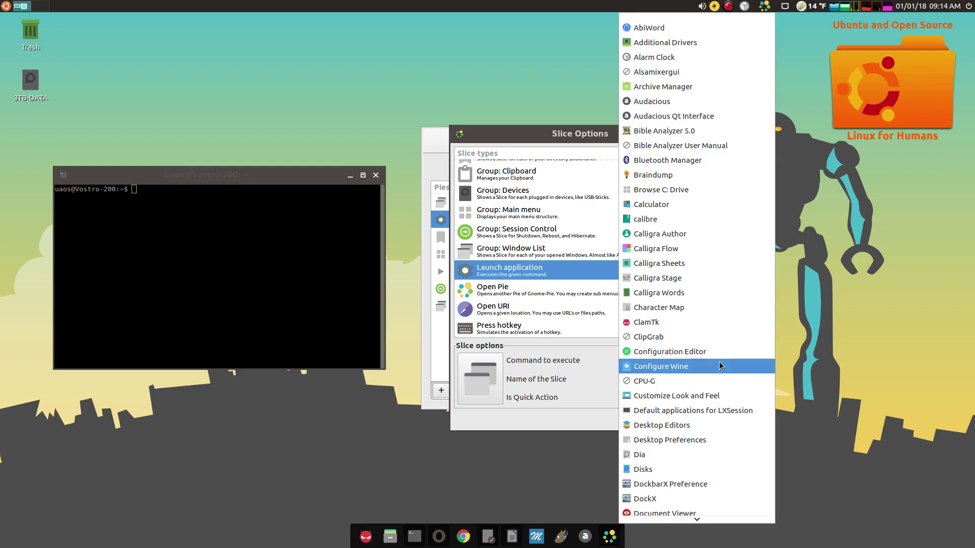
scroll(719, 366, "down", 6)
scroll(719, 366, "up", 6)
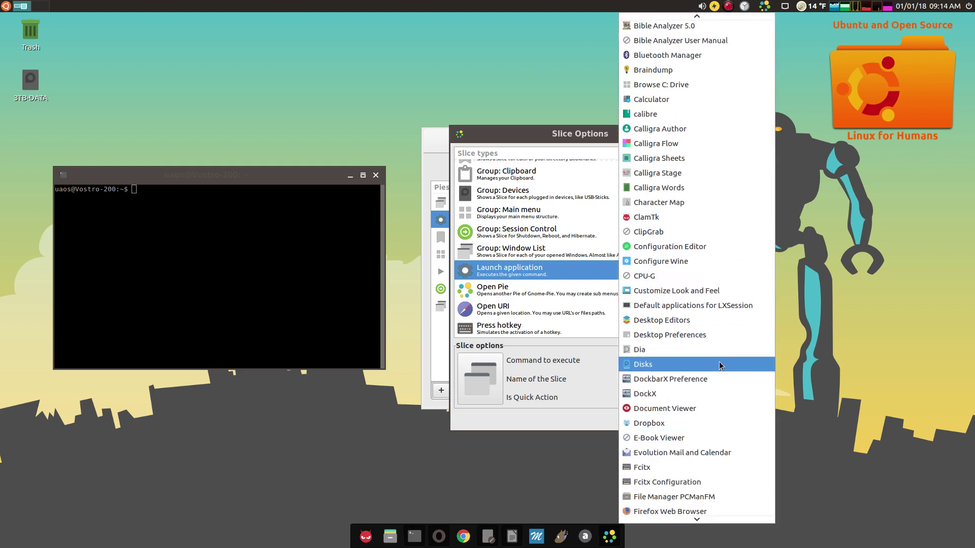
scroll(687, 300, "down", 5)
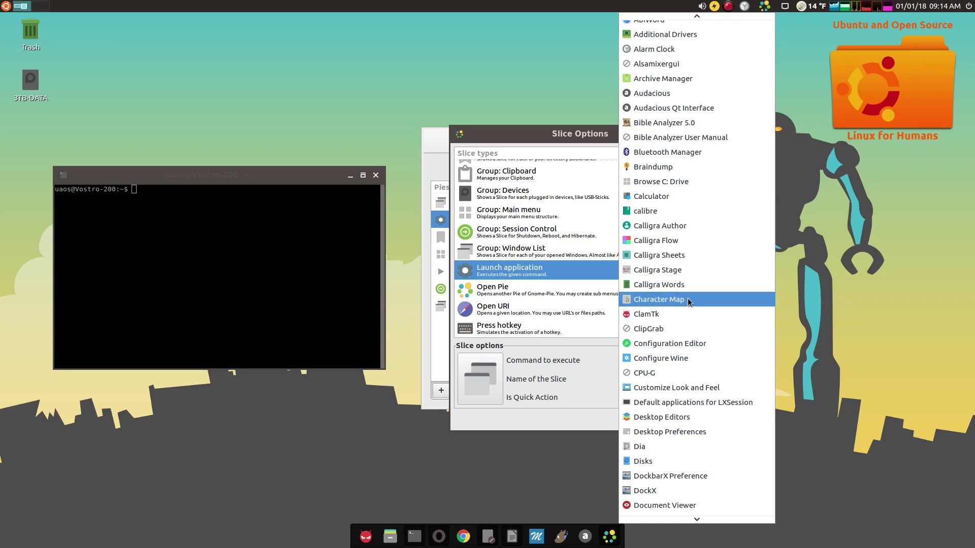
scroll(688, 302, "down", 8)
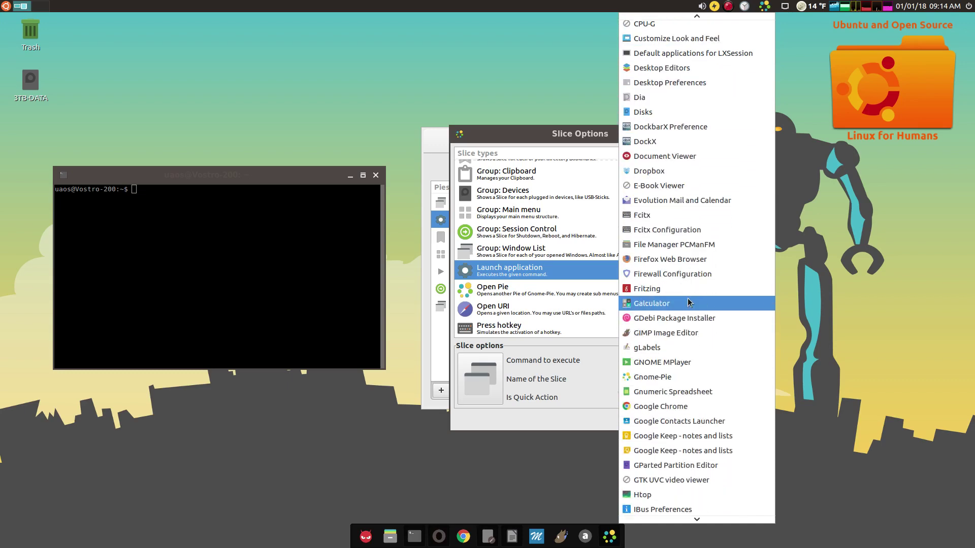
scroll(687, 300, "down", 5)
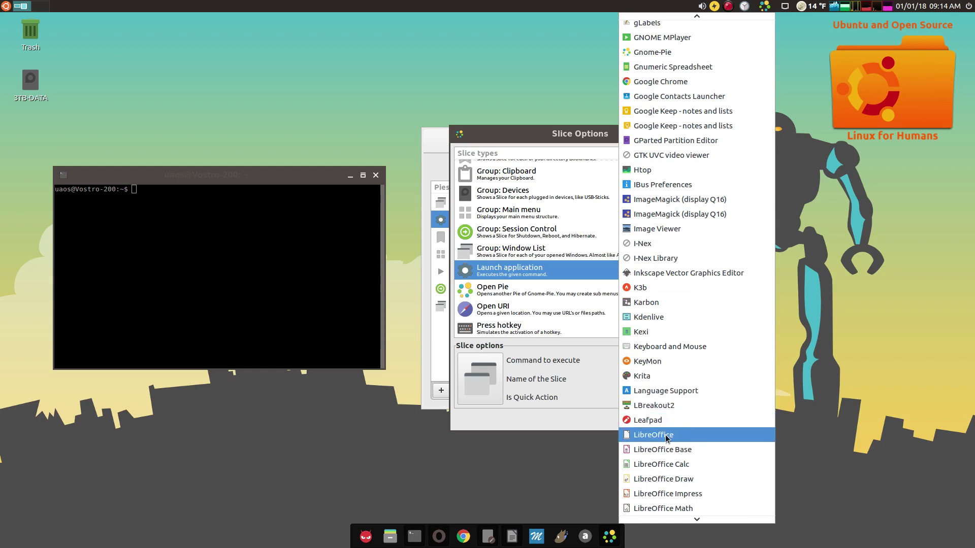
left_click(665, 435)
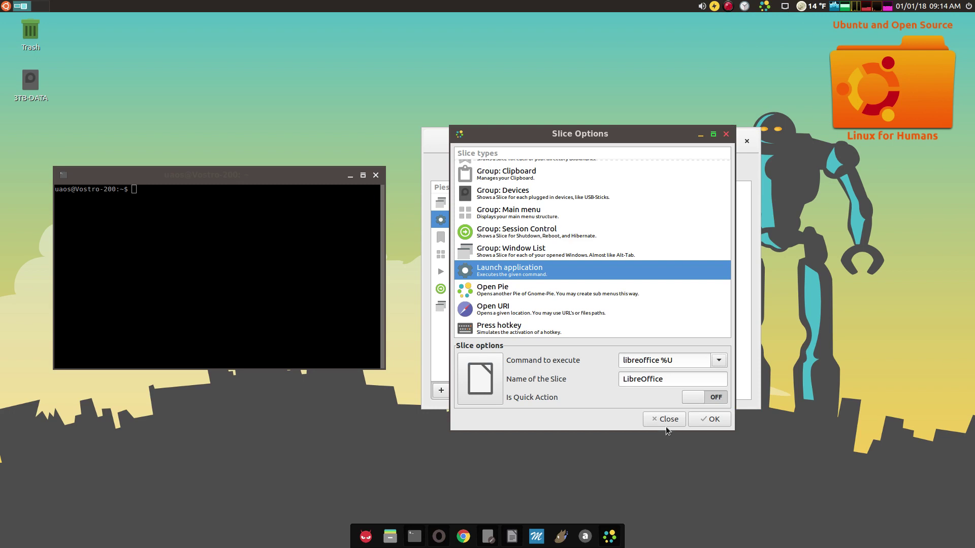
left_click(709, 419)
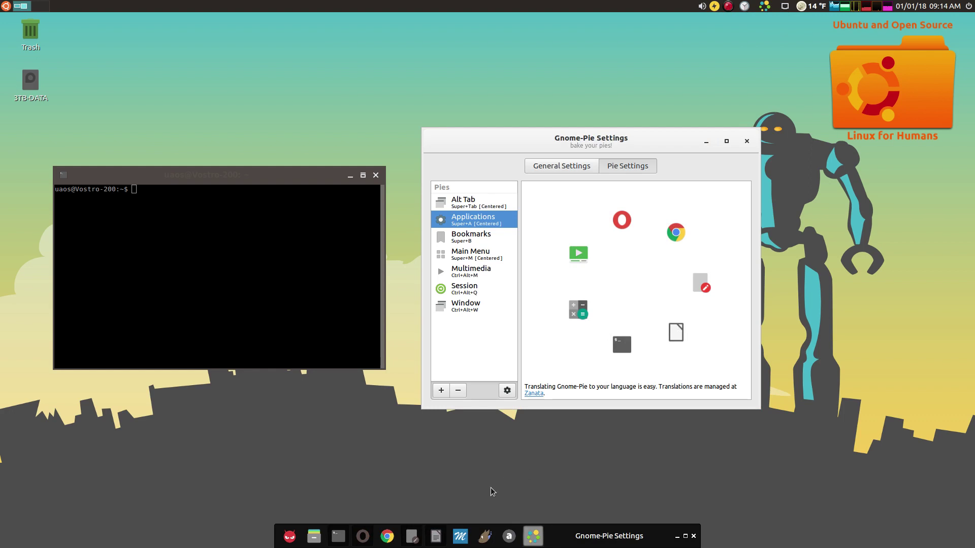
- Close the running LibreOffice window, relaunch LibreOffice from the Applications pie, and minimize it
mouse_move(437, 542)
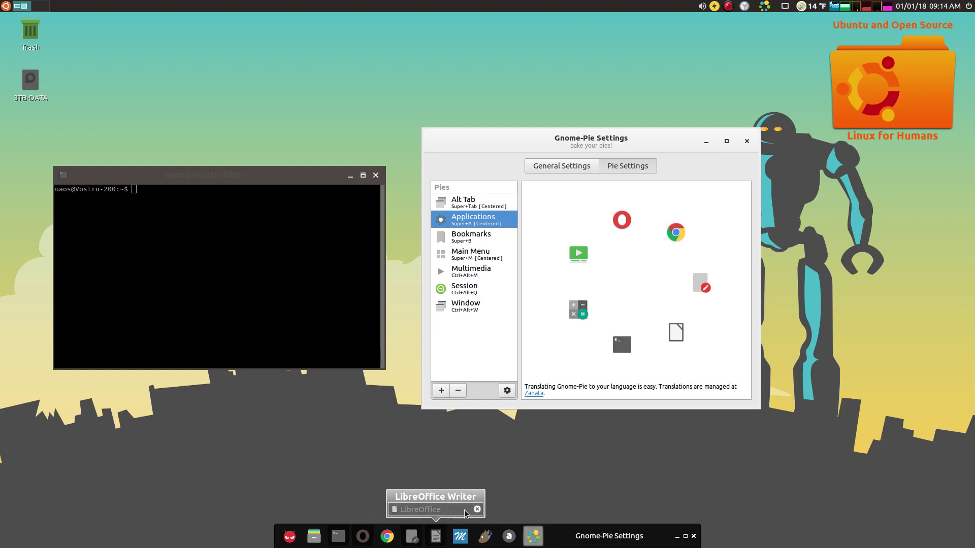
left_click(478, 510)
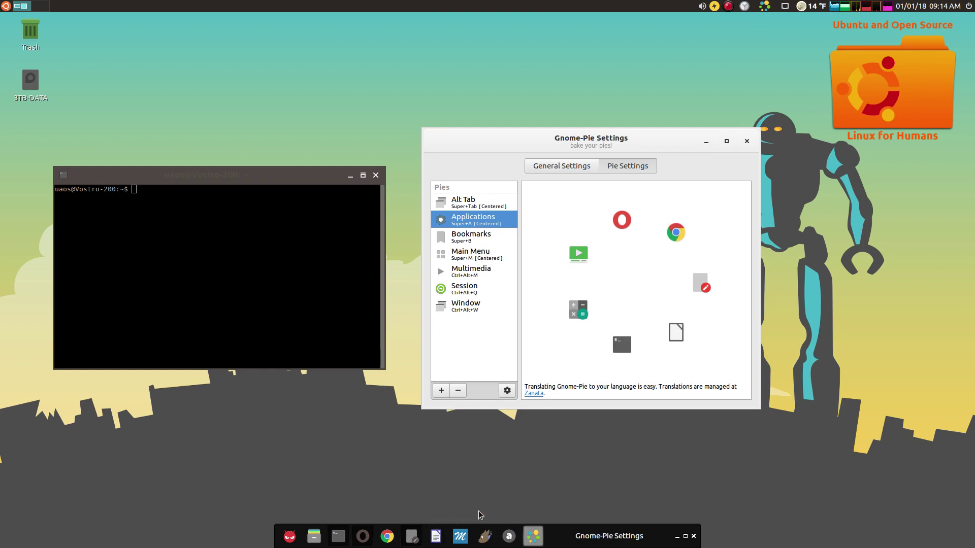
key("super+a")
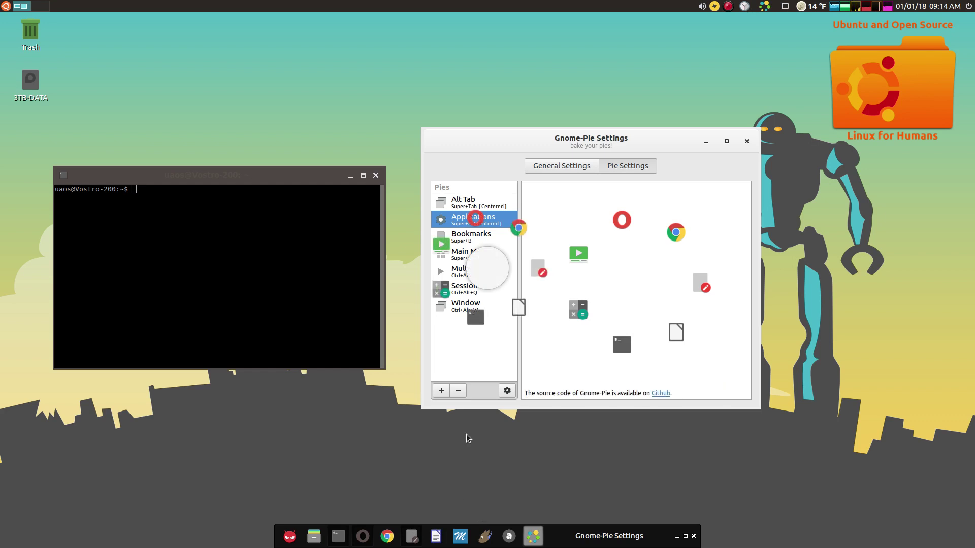
left_click(520, 317)
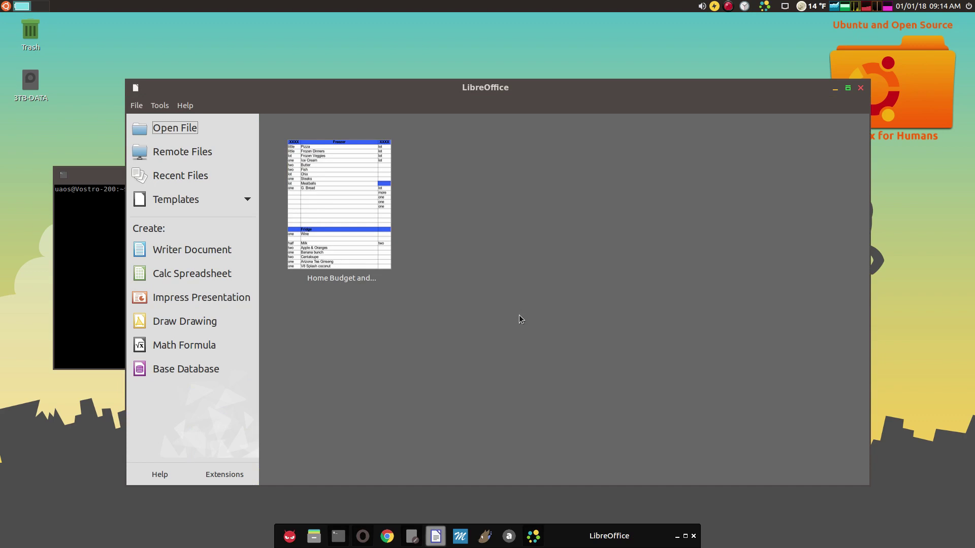
left_click(835, 89)
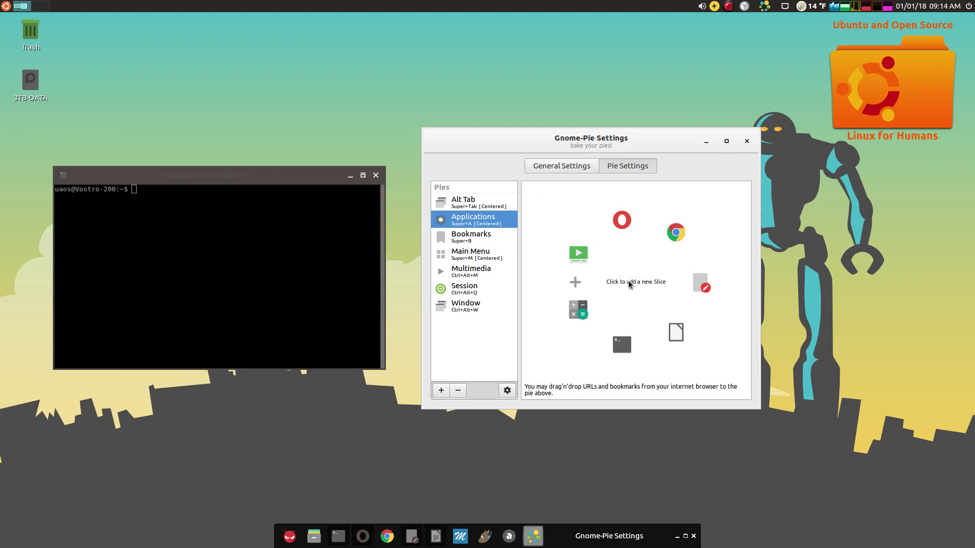
- Open and dismiss the new-slice options, and switch to the "Shutdown for Gnome Pie" Leafpad note through the Alt Tab pie
left_click(629, 283)
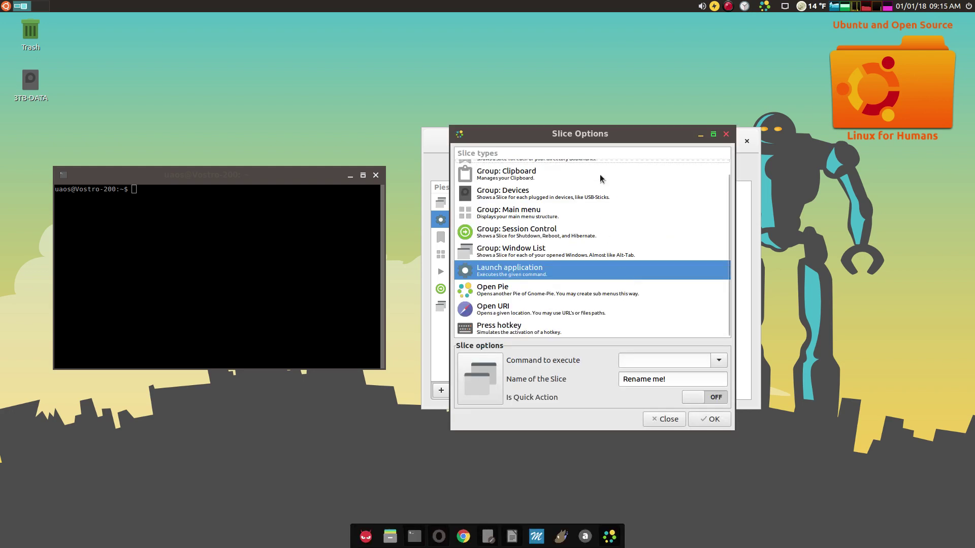
left_click_drag(599, 134, 723, 127)
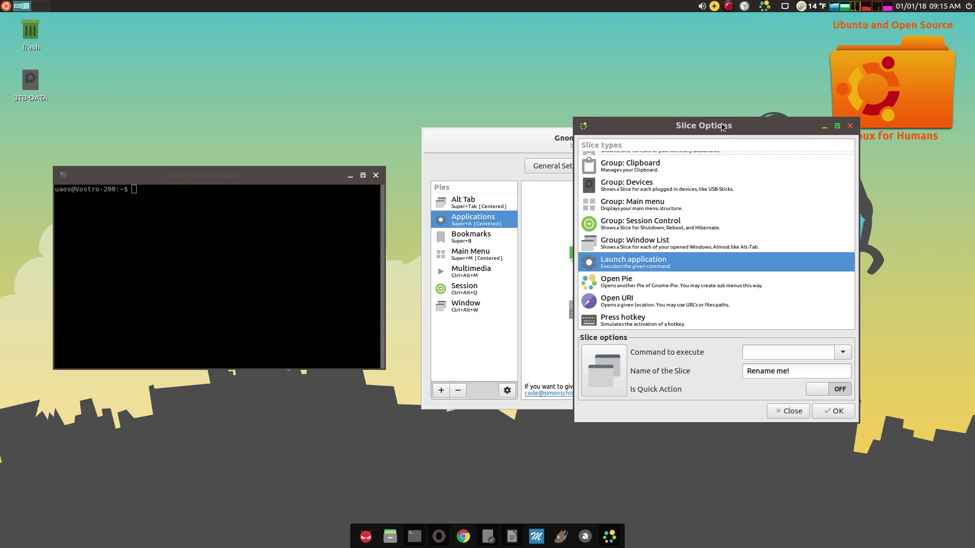
key("super+a")
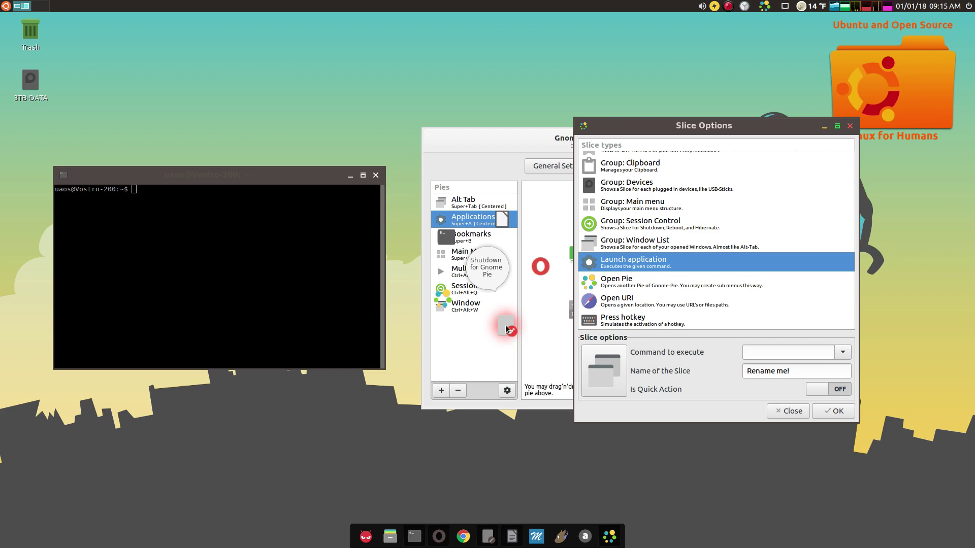
left_click(787, 412)
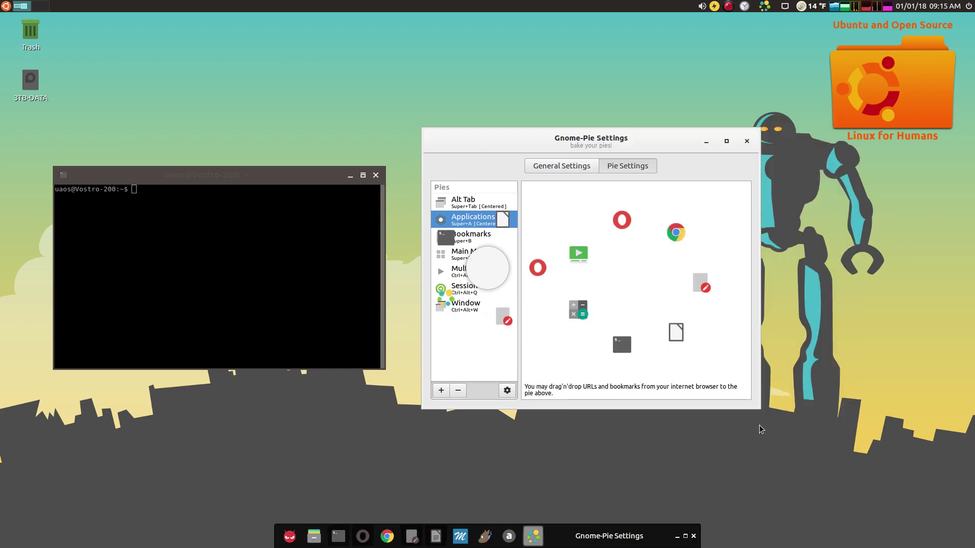
left_click(502, 324)
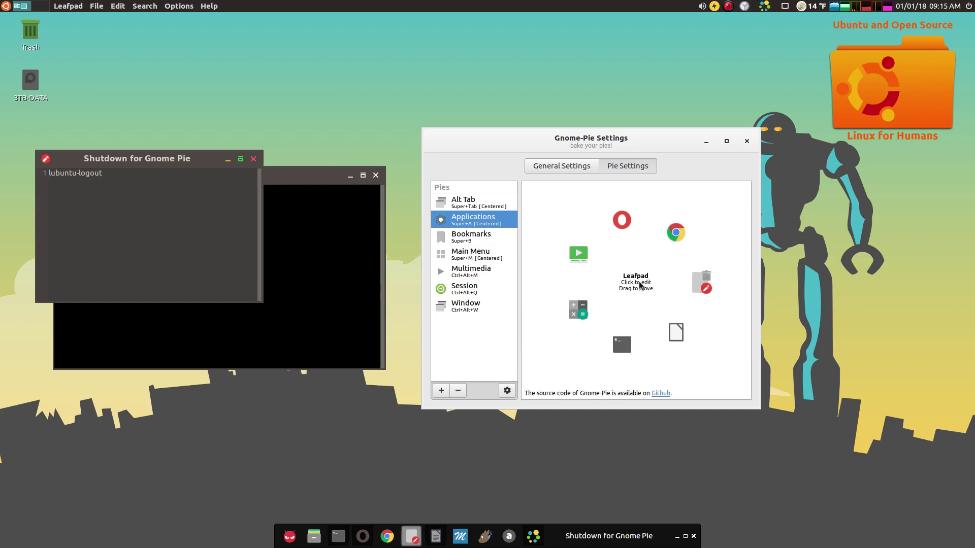
- Start a new Launch application slice in the Applications pie and set its command to lubuntu-logout, copied from the Leafpad note
left_click(639, 285)
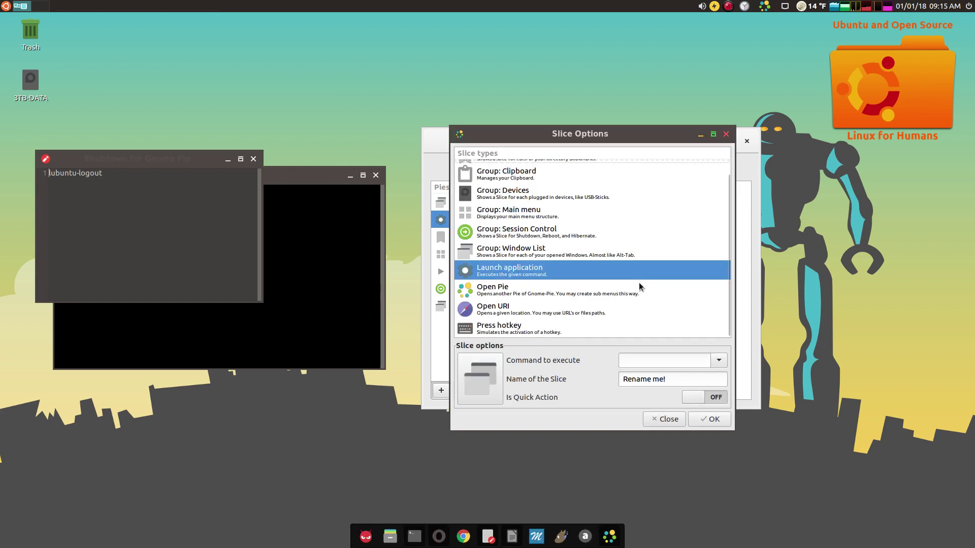
left_click(77, 163)
left_click_drag(86, 162, 183, 213)
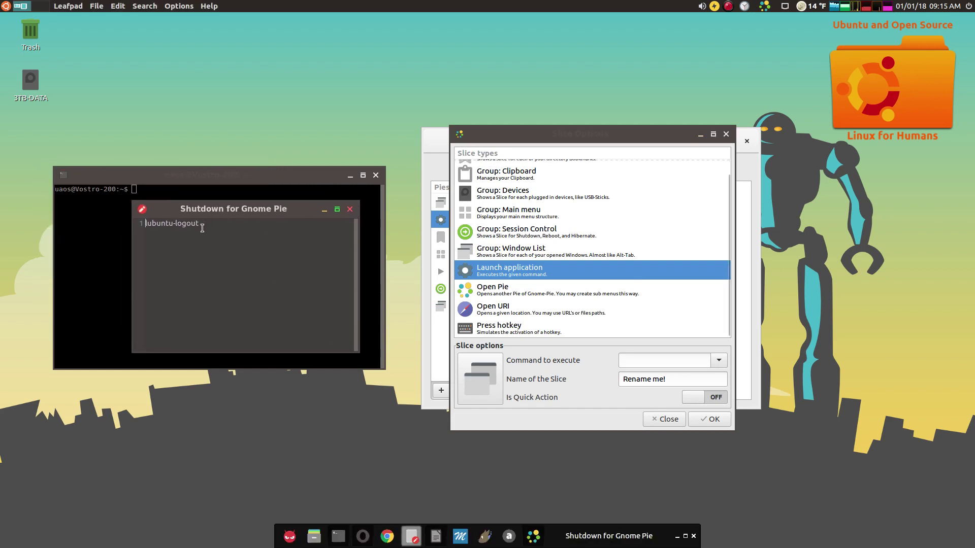
left_click_drag(203, 224, 119, 221)
right_click(159, 229)
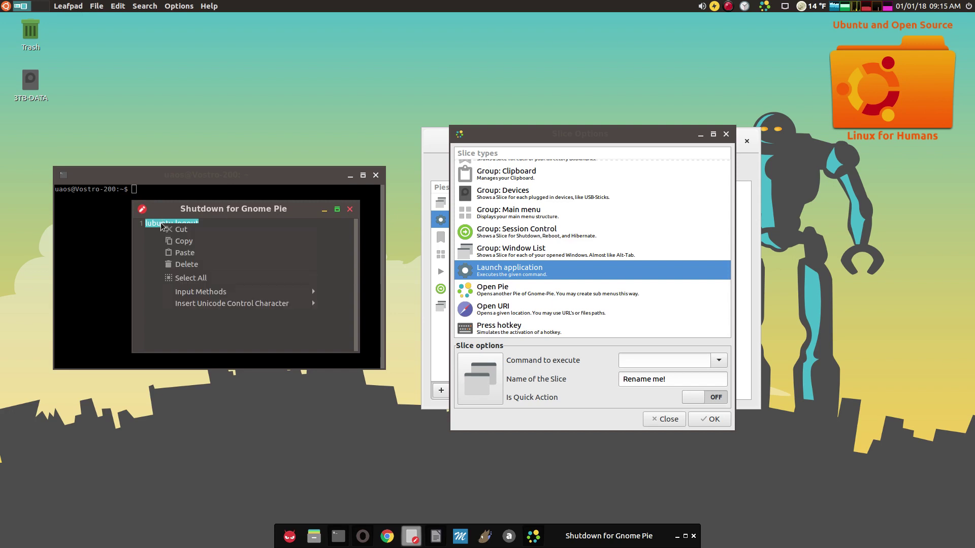
left_click(181, 248)
right_click(633, 360)
left_click(660, 396)
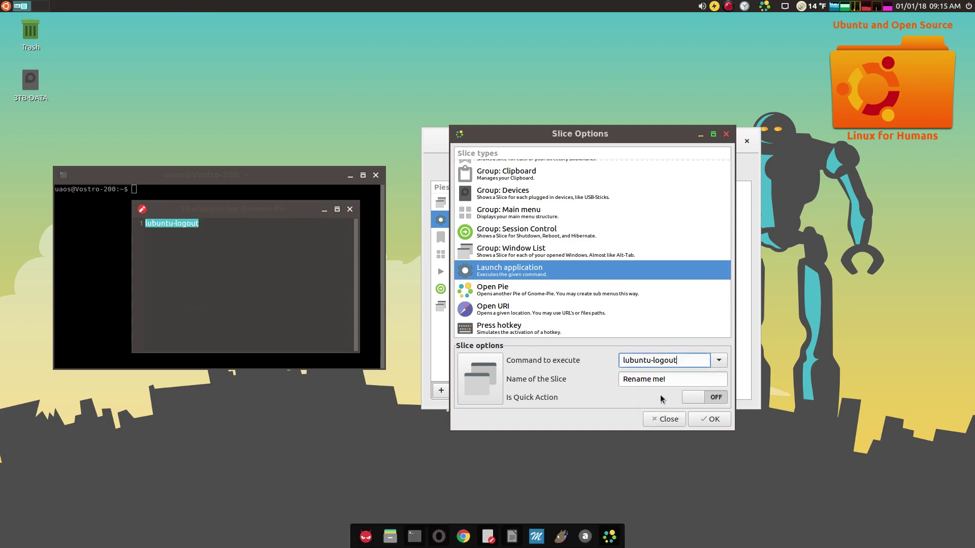
- Name the new slice Shutdown, give it the black power icon from the icon theme's shutdown matches, and save it
key("Tab")
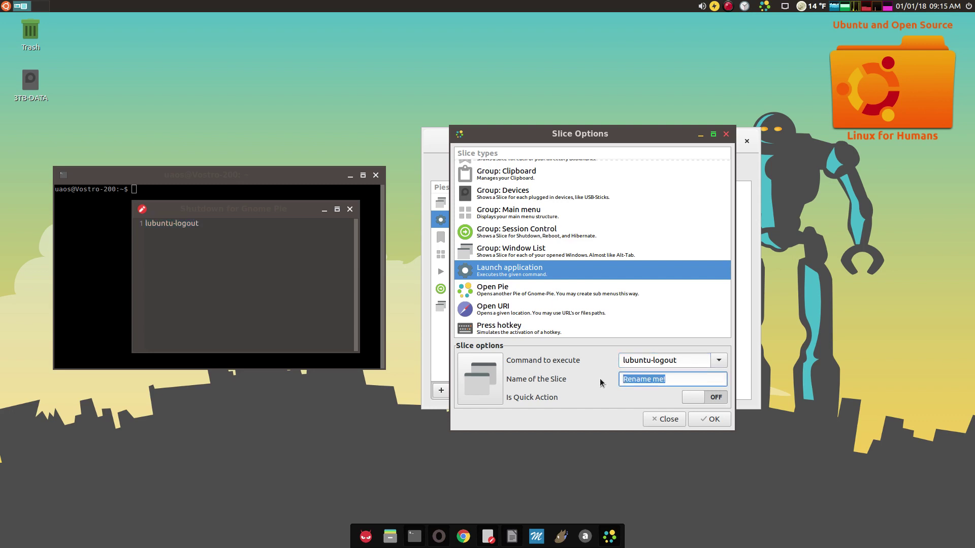
type("Shutdown")
left_click(482, 380)
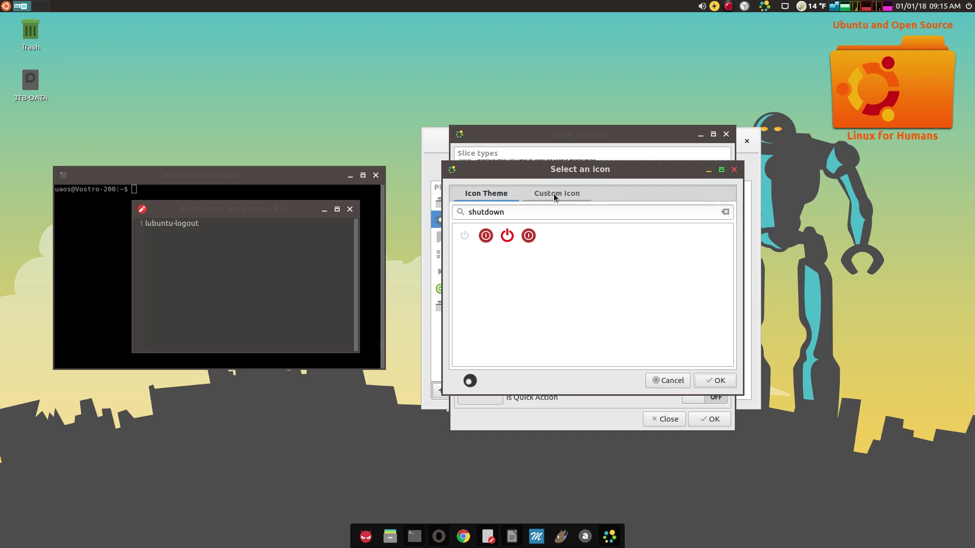
left_click(550, 236)
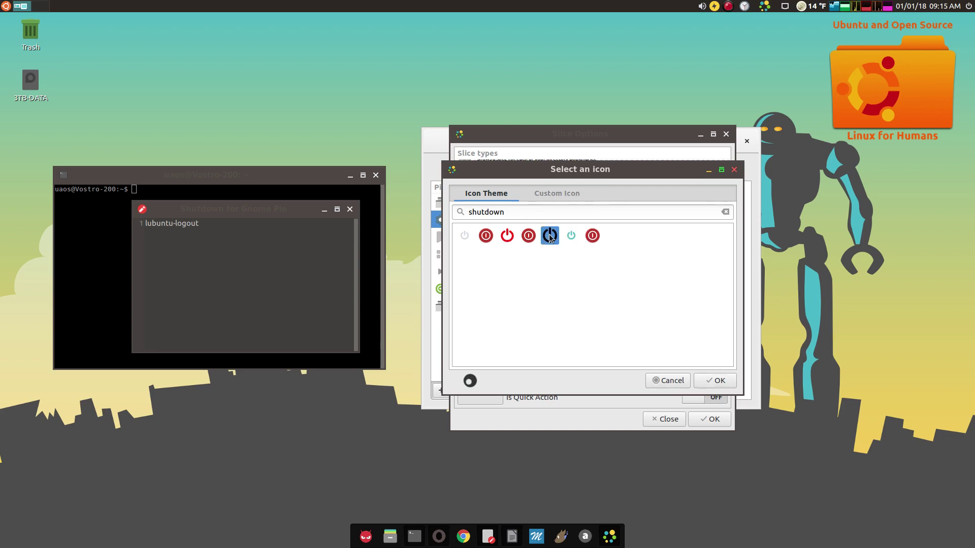
left_click(717, 381)
left_click(710, 418)
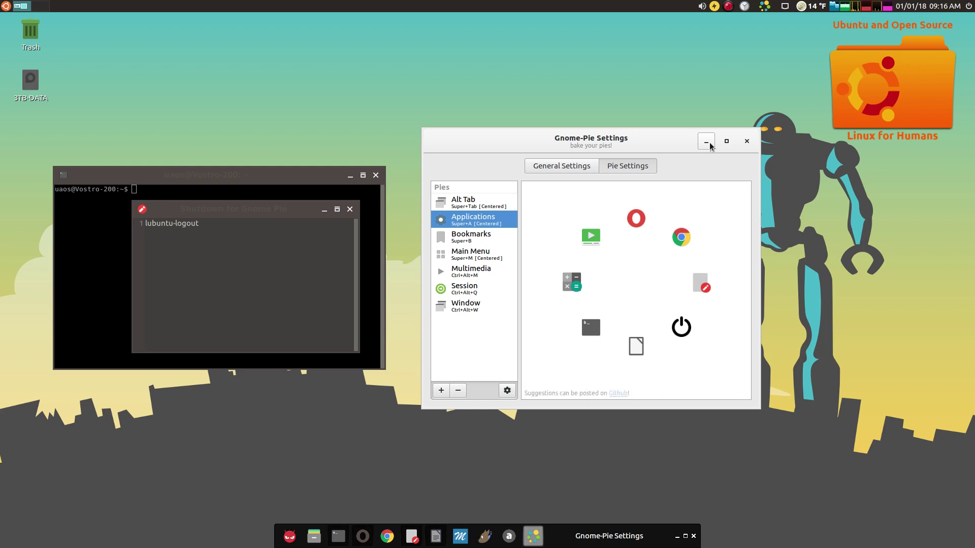
- Close the Gnome-Pie settings and test the Shutdown slice from the Applications pie, cancelling the logout dialog
left_click(265, 61)
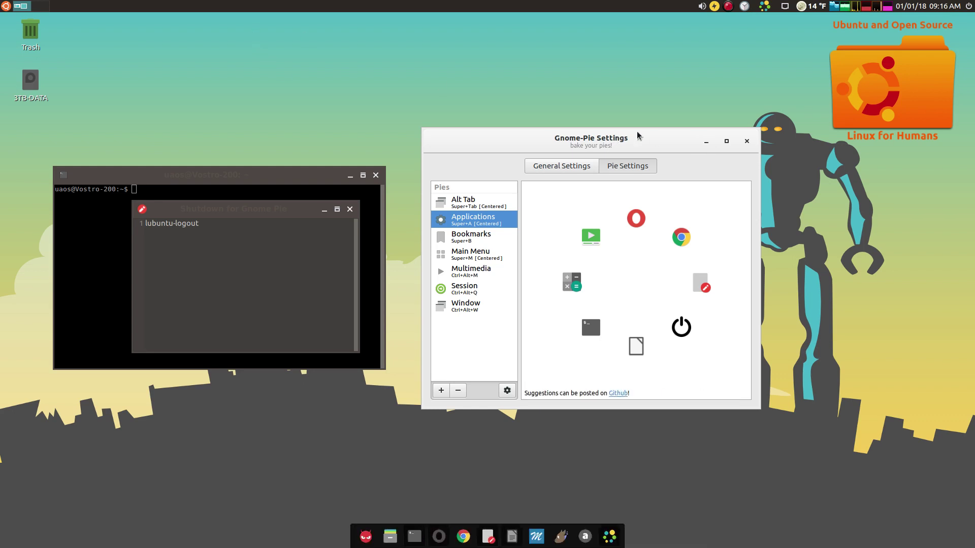
left_click(747, 142)
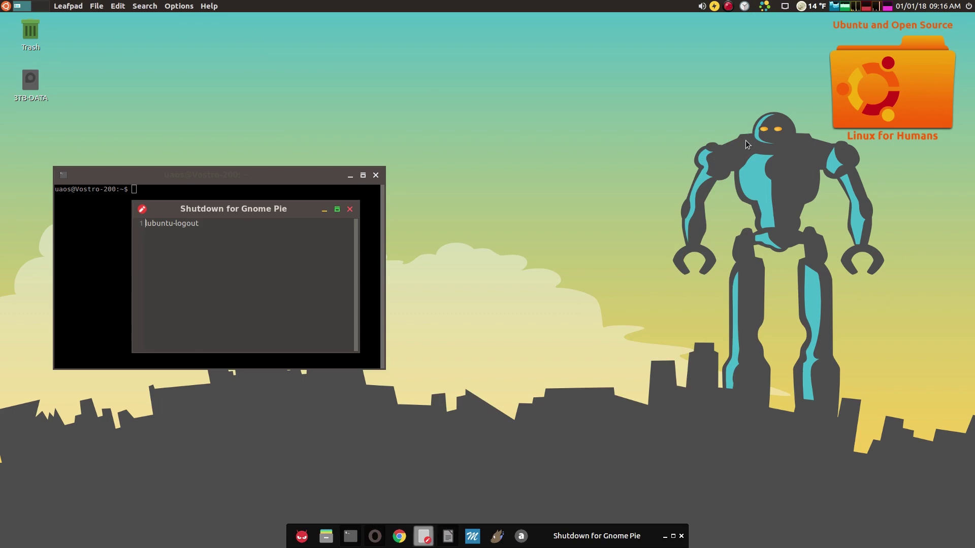
key("ctrl+alt+space")
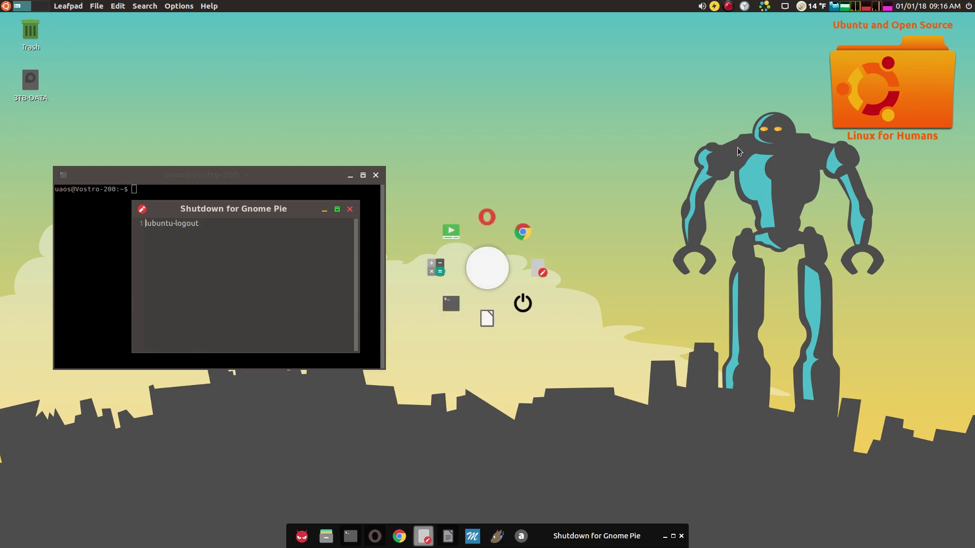
left_click(526, 308)
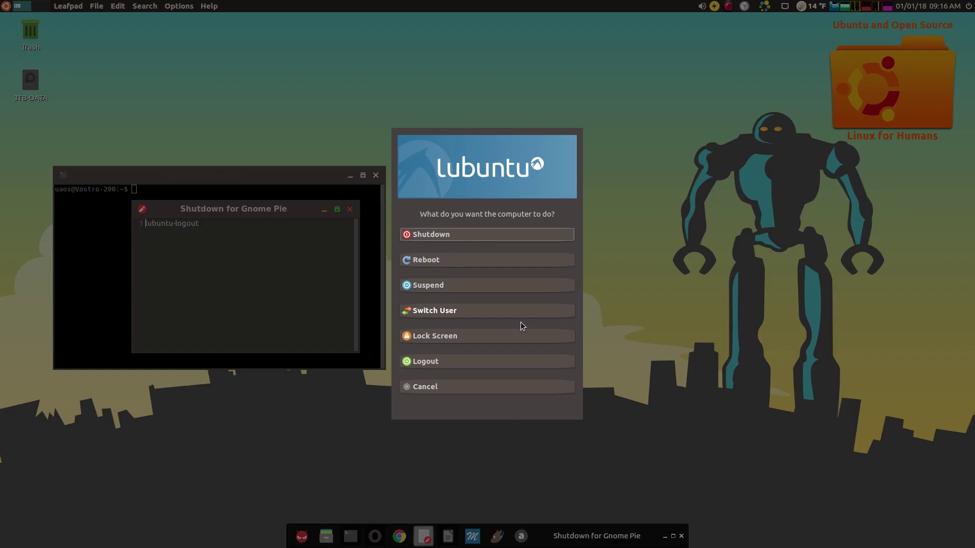
left_click(473, 387)
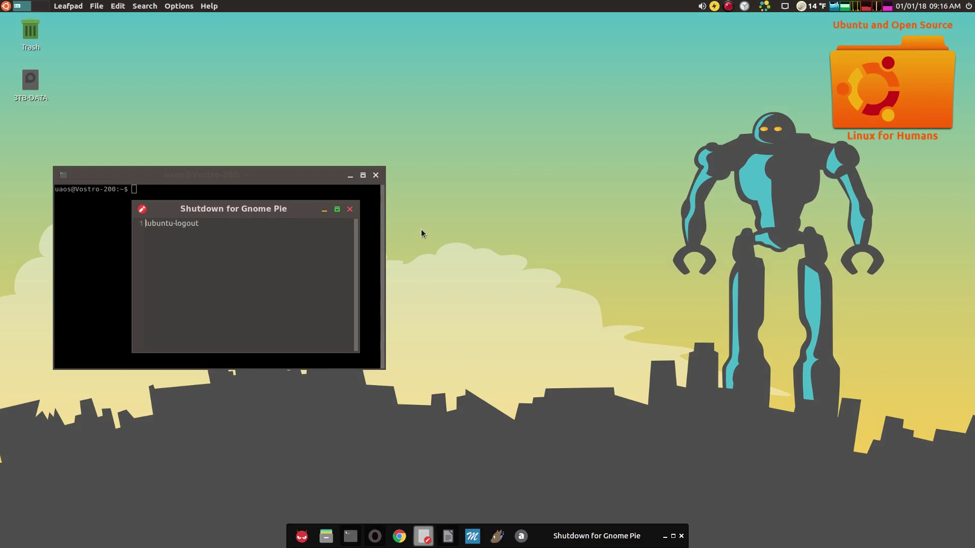
- View the desktop's application menu, the Alt Tab pie and the Main Menu pie, dismissing each without launching anything
left_click(5, 7)
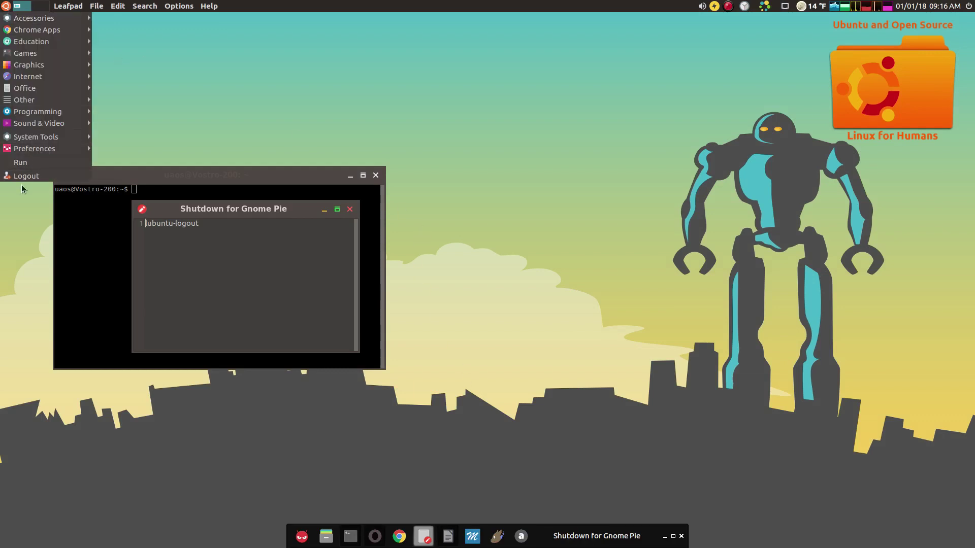
left_click(278, 57)
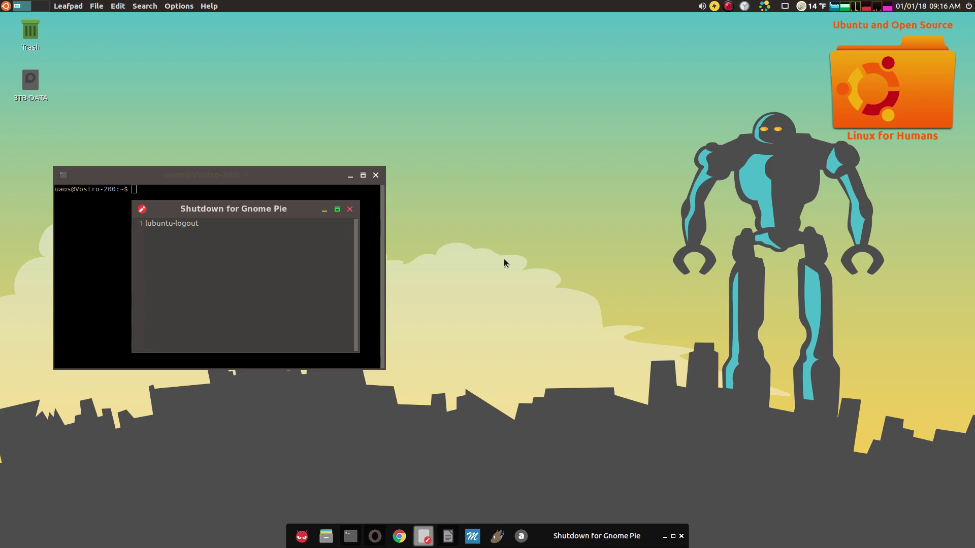
key("ctrl+alt+space")
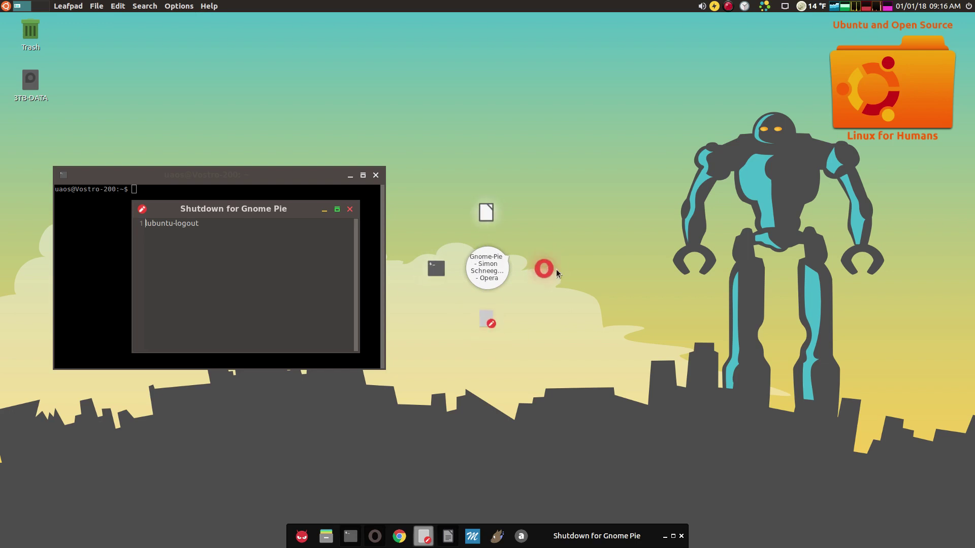
left_click(556, 277)
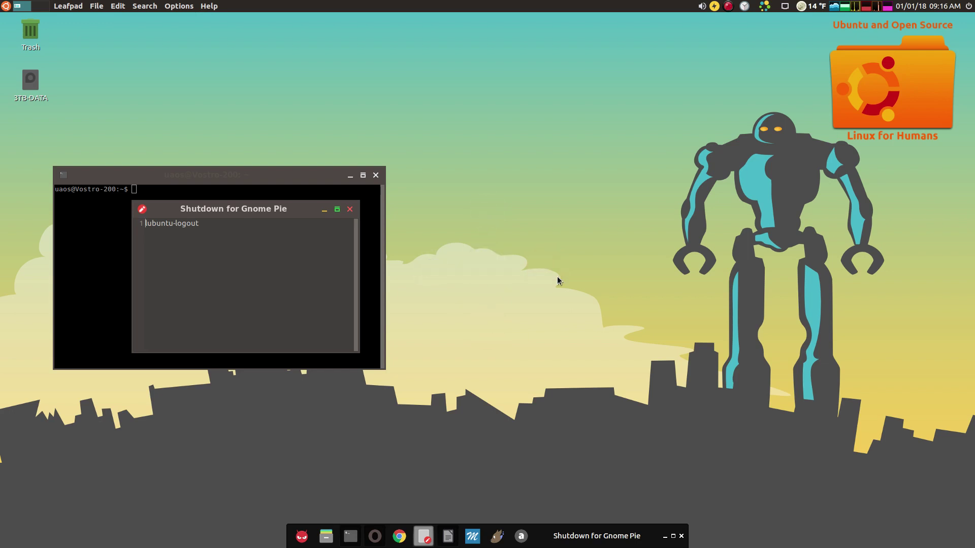
key("ctrl+alt+space")
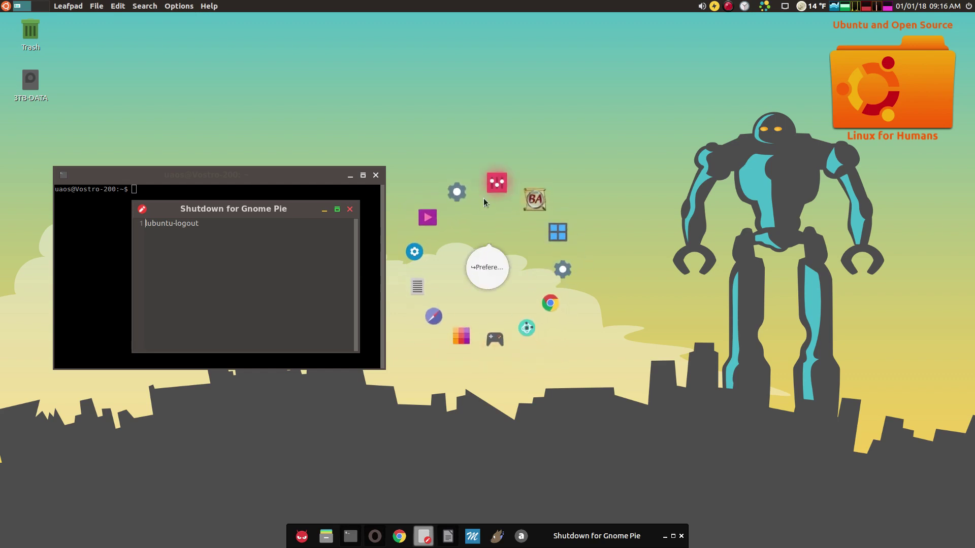
left_click(541, 315)
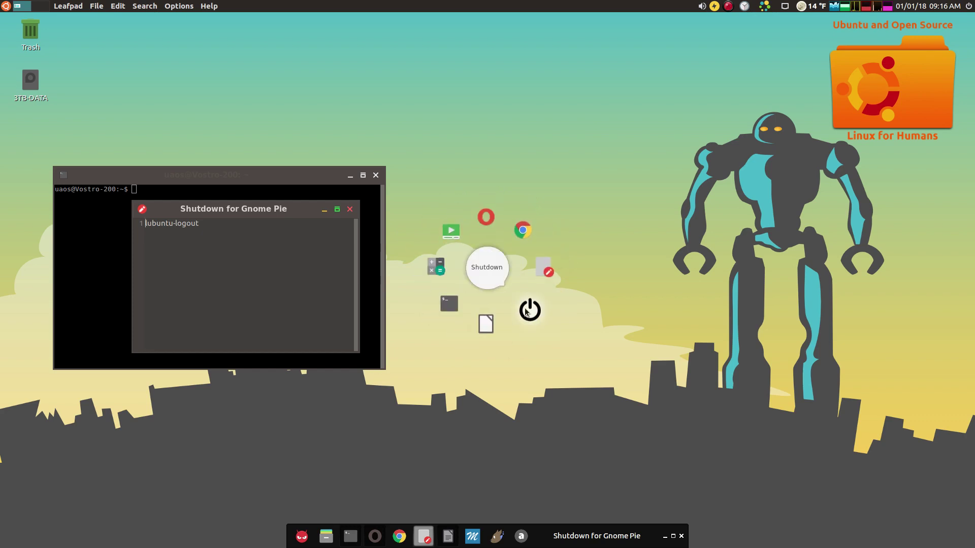
- Run the Shutdown slice again and cancel the logout dialog, and view and dismiss the menu button's panel options
left_click(526, 309)
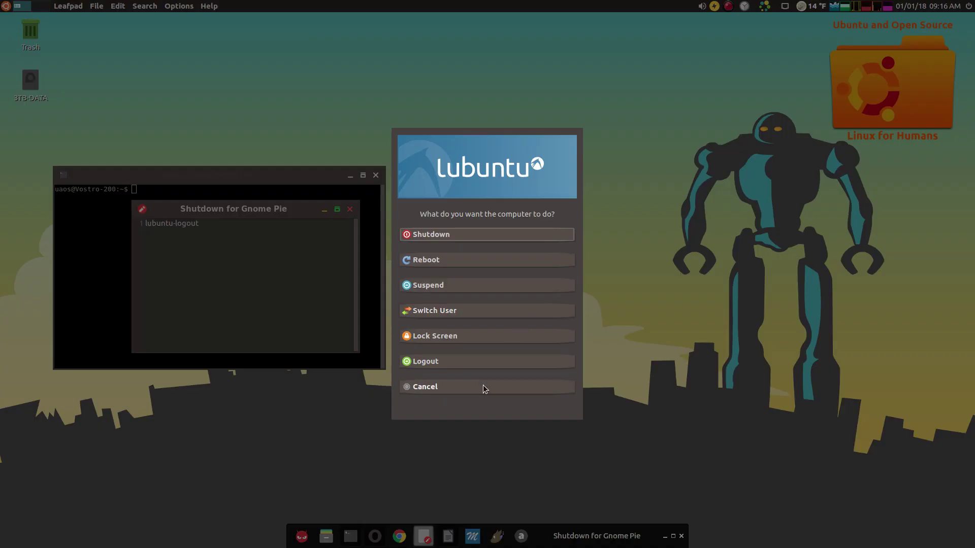
left_click(483, 386)
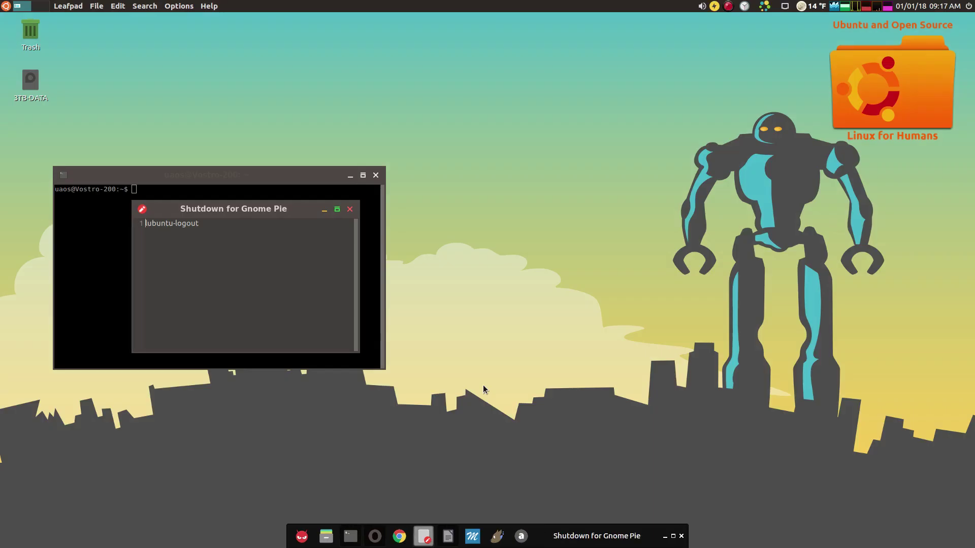
right_click(5, 7)
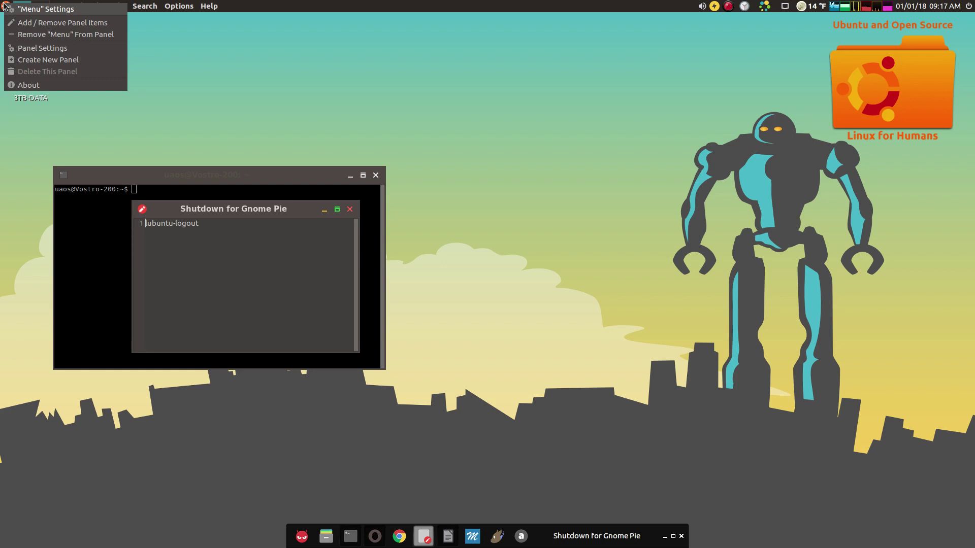
left_click(191, 76)
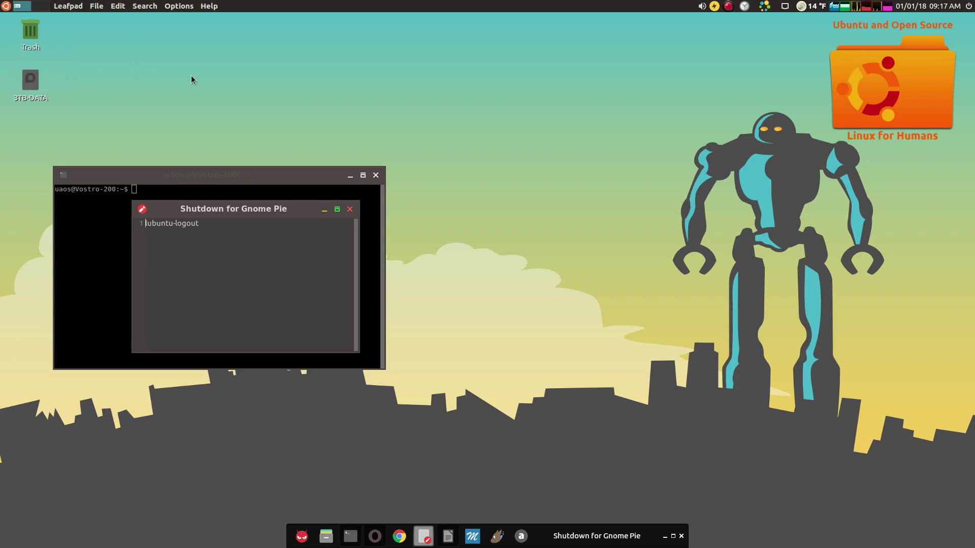
left_click(260, 94)
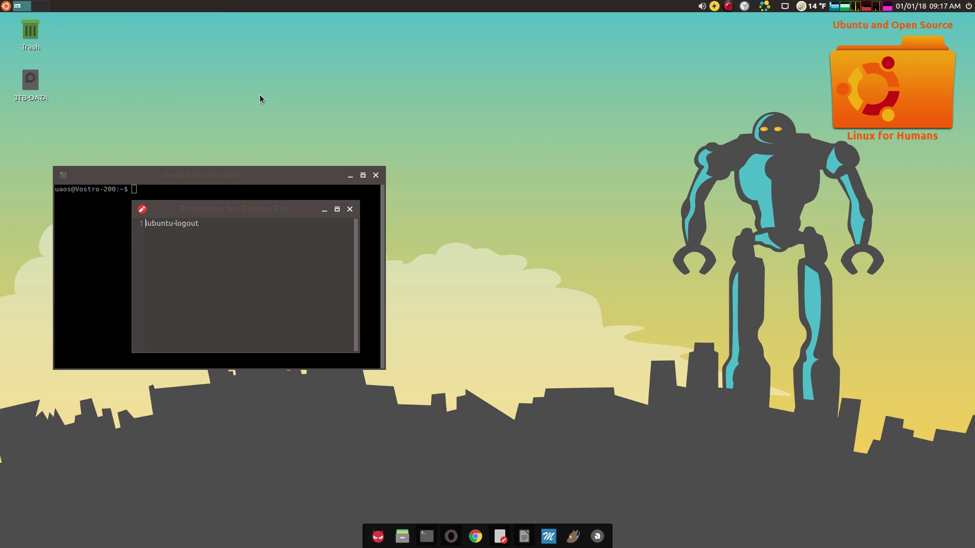
- Cycle through the open windows with the desktop's standard window switcher, bring up LibreOffice, and minimize it
key("alt+Tab")
key("alt+Tab")
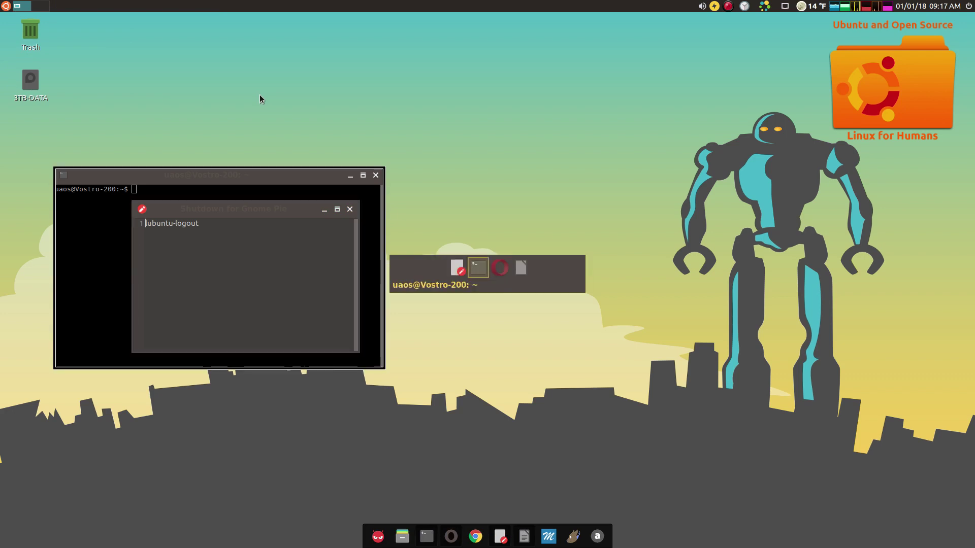
key("alt+Tab")
key("alt+Tab")
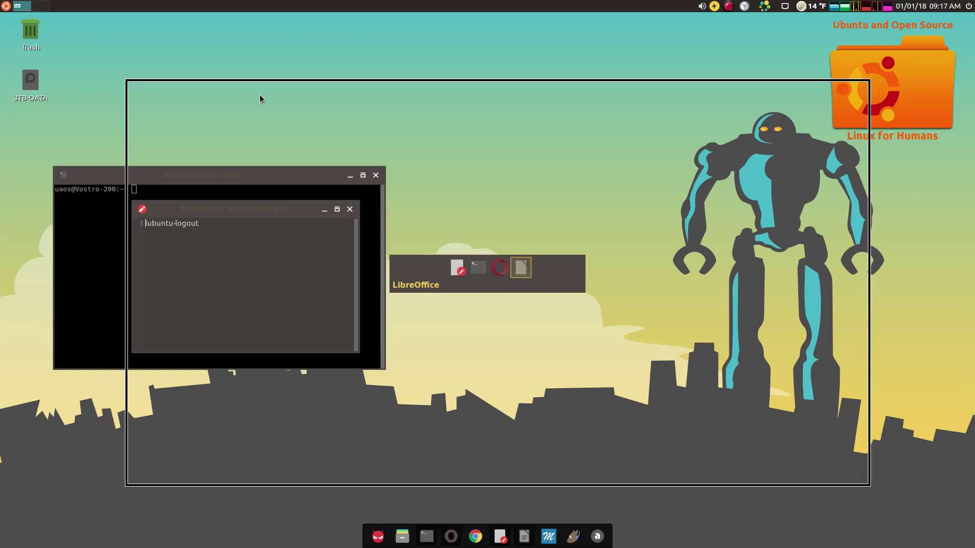
key("alt+Tab")
key("alt+Tab")
key("alt+Tab")
key("alt+Tab")
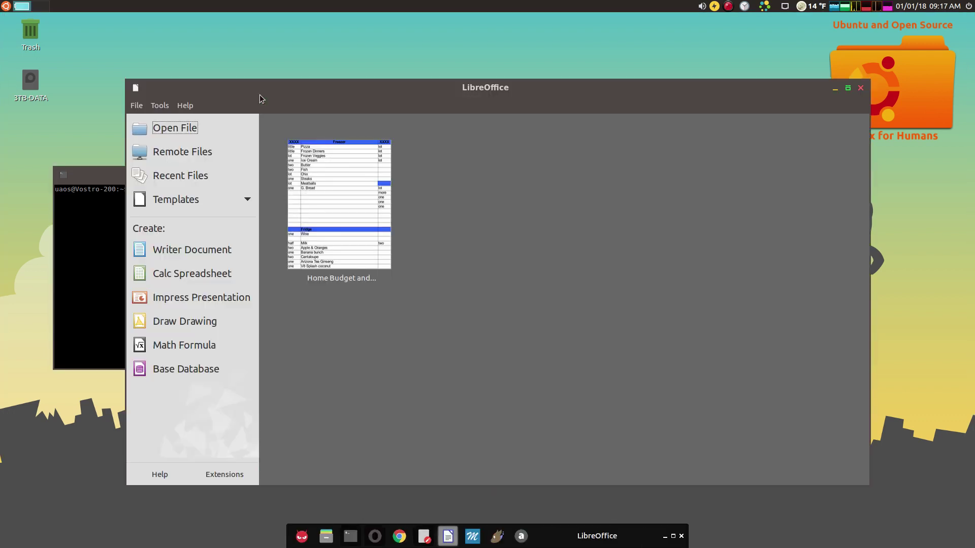
left_click(835, 89)
- Open the Alt Tab pie twice to view the slices for the open windows, dismissing it each time
key("ctrl+alt+space")
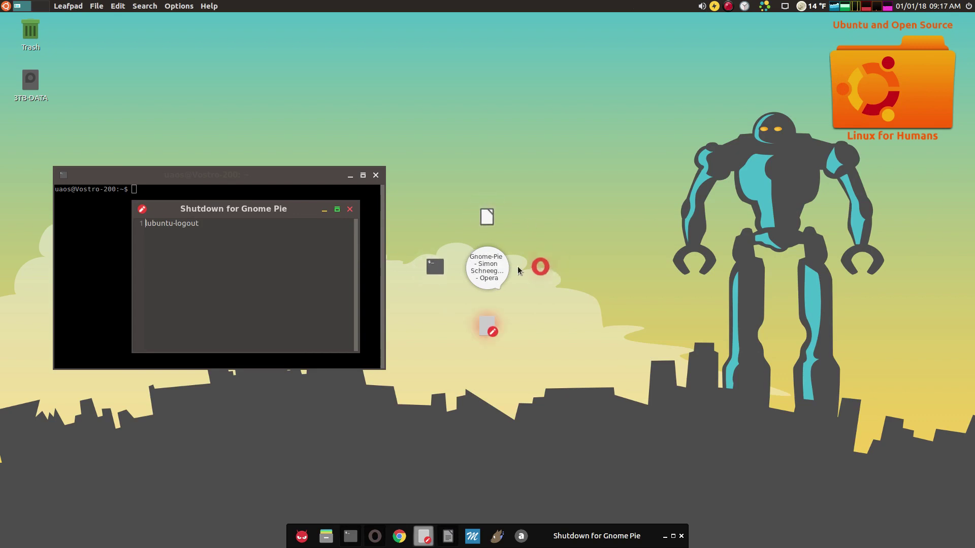
key("Escape")
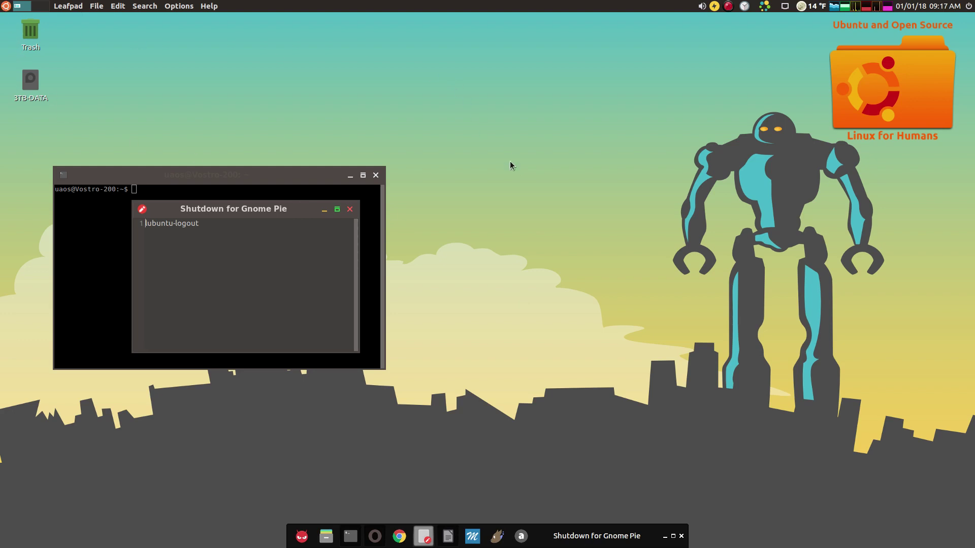
key("ctrl+alt+space")
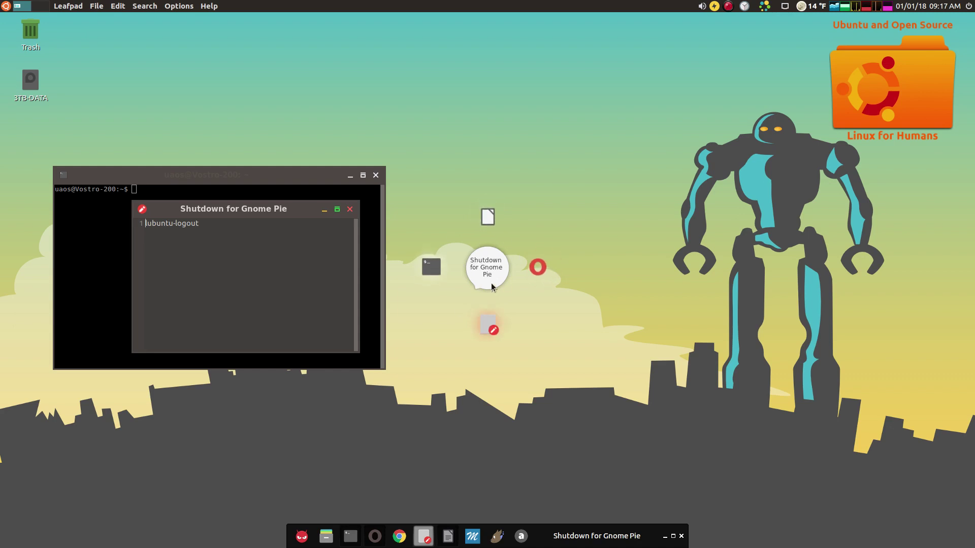
left_click(500, 283)
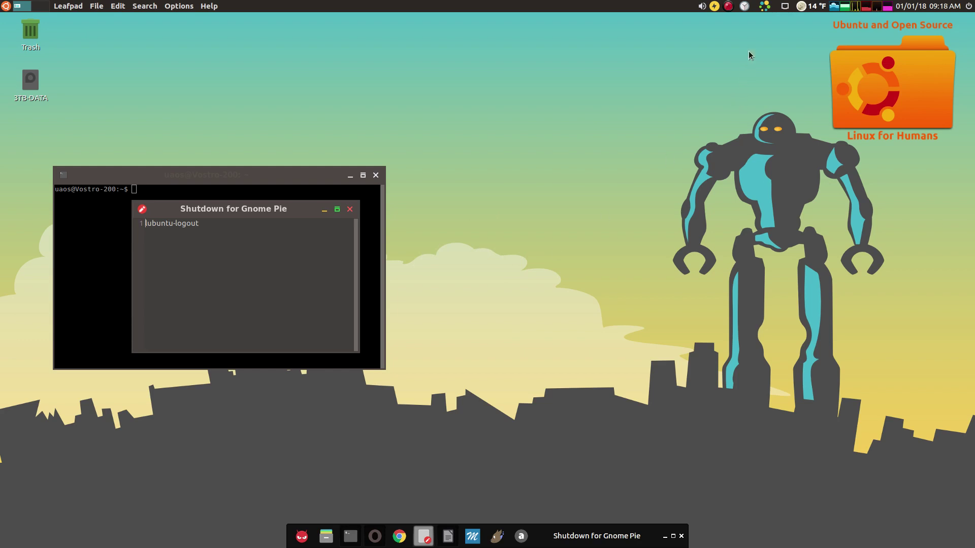
left_click(728, 6)
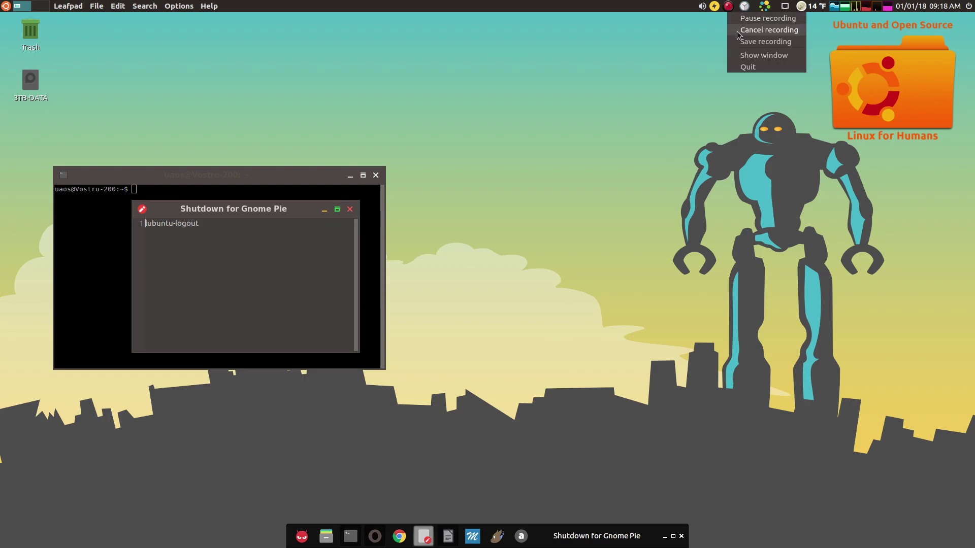